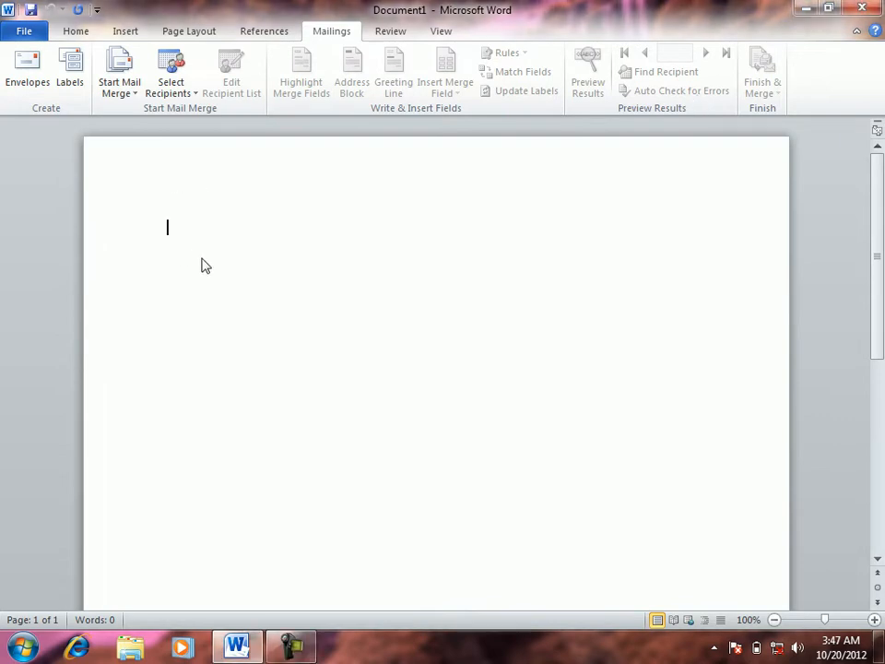
Generate three =rand() sample paragraphs and page-break them onto page 2, leaving page 1 blank
text(=rand)
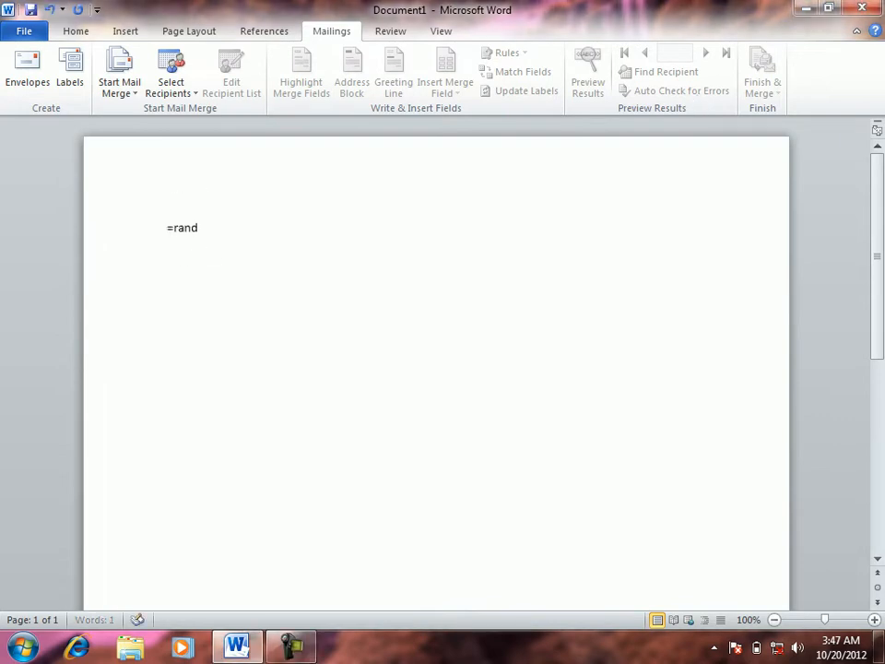
text(())
key(Return)
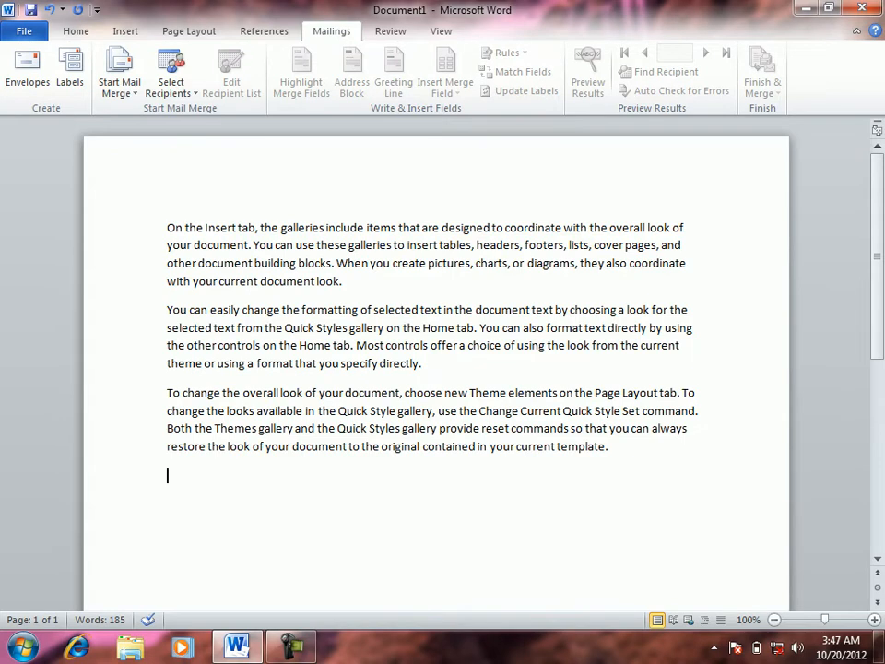
click(188, 206)
click(166, 227)
key(ctrl+Return)
scroll(207, 209, up, 10)
click(208, 209)
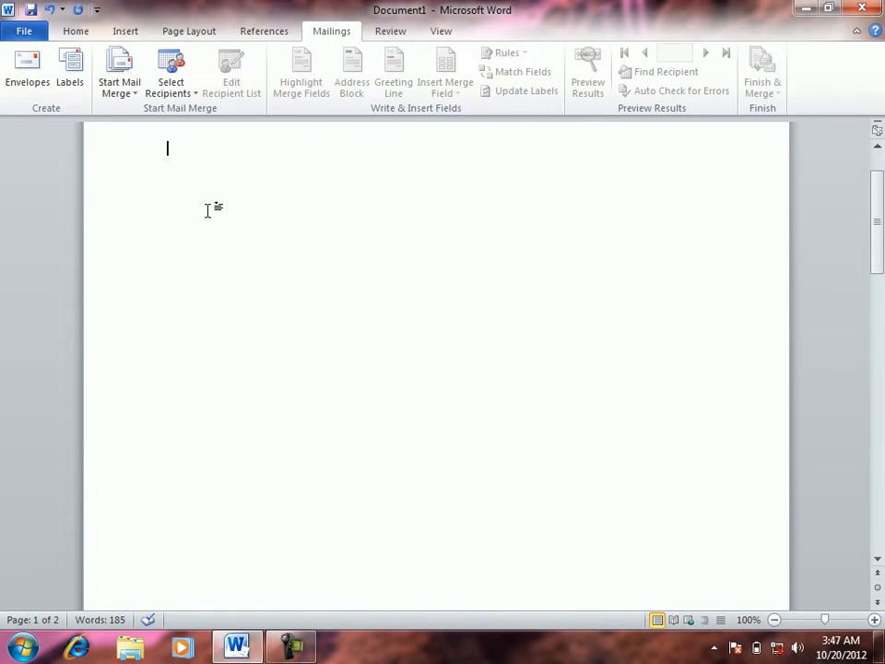
Open Mailings > Envelopes, keep the return address included, and place the cursor in Delivery address
click(37, 74)
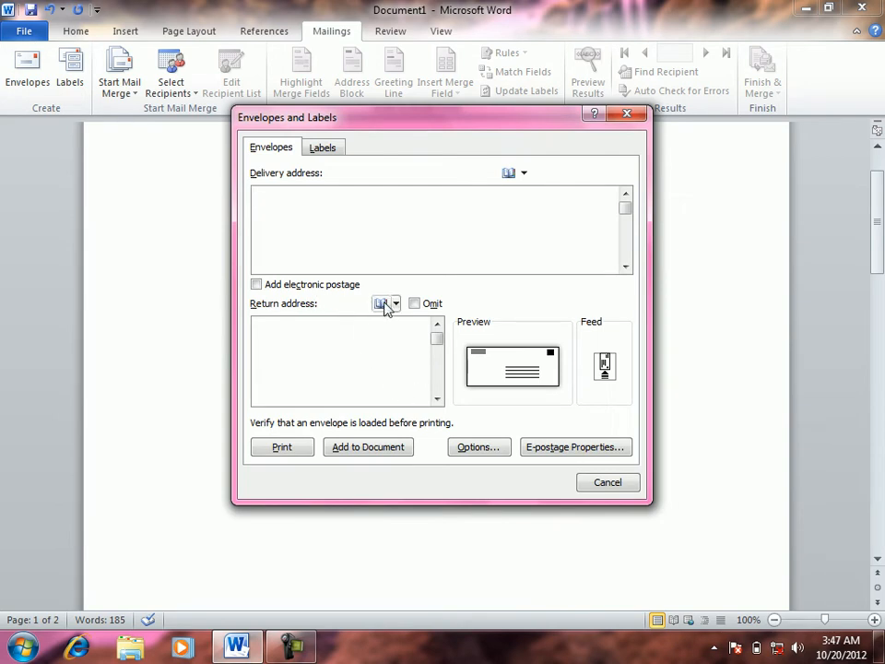
click(414, 305)
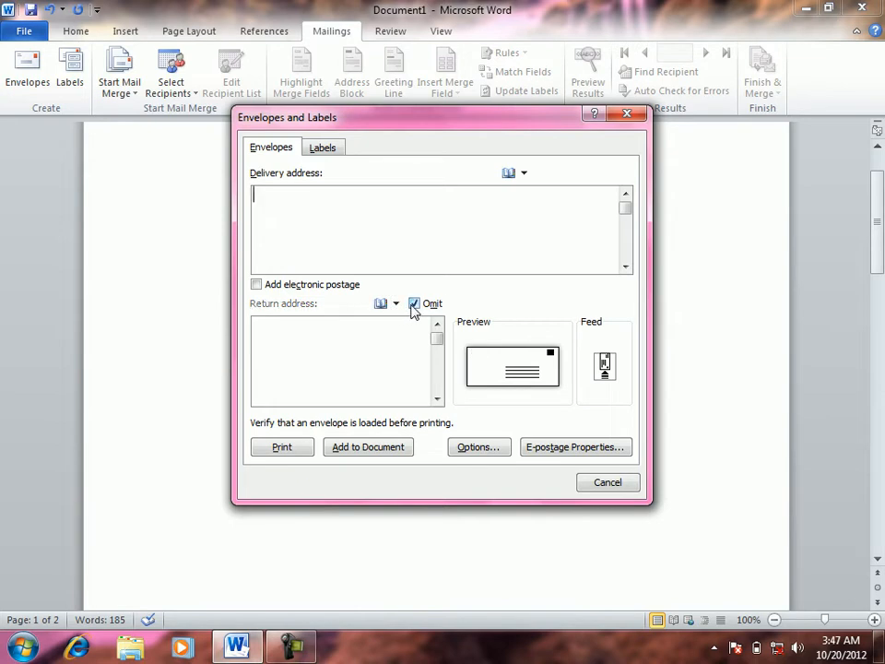
click(414, 305)
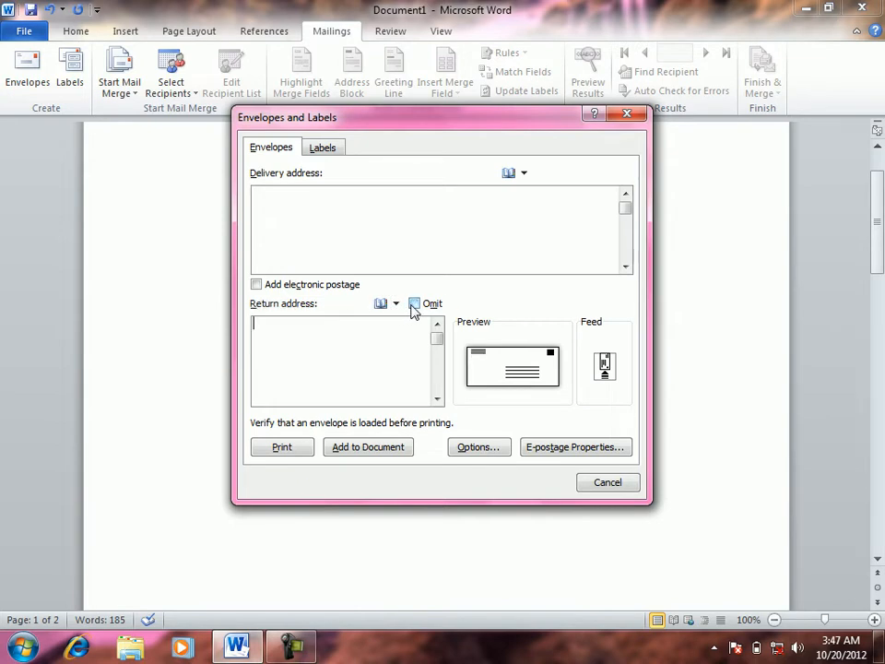
click(355, 219)
Type the first delivery address line 'puna - india to' followed by the recipient's name
text(puna - india)
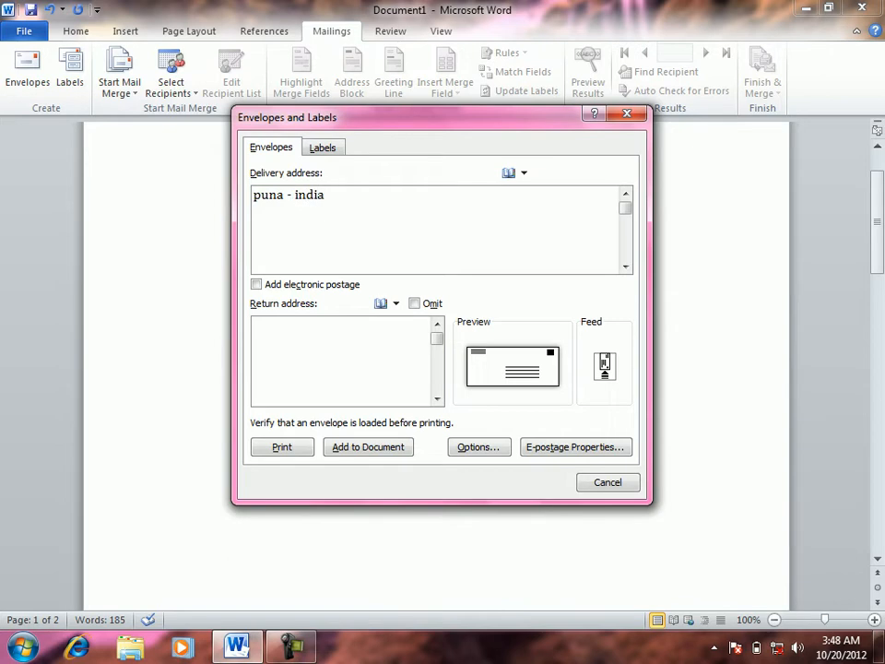
text( toShaheen)
key(Left)
key(Left)
key(Left)
key(Left)
key(Left)
key(Left)
key(Left)
click(477, 202)
Add a second delivery address line beginning 'Near school'
key(Return)
text(fjdsa klfjsadkfjasdjf sakldj fklsdjfklasdjfksajdf)
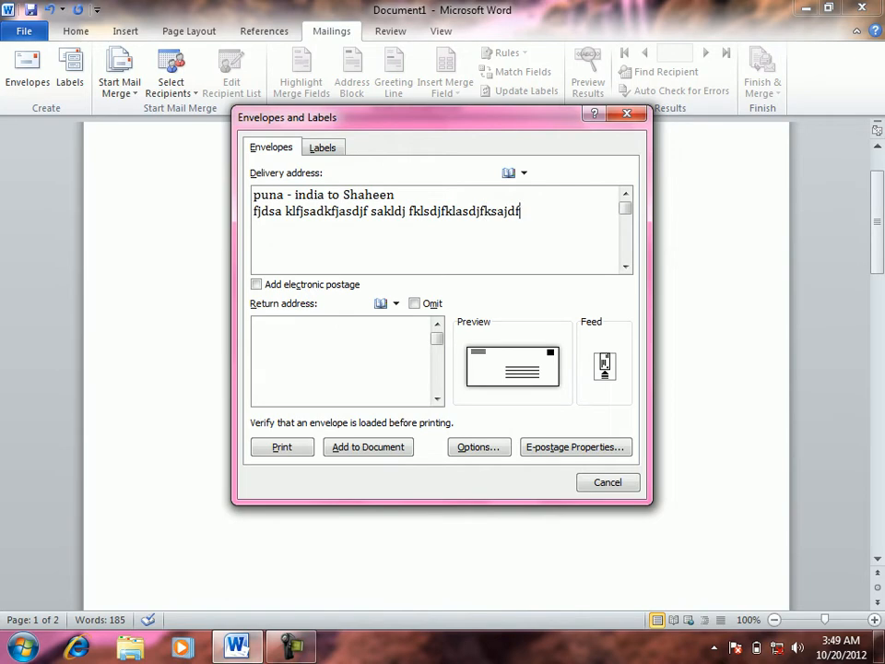
key(BackSpace)
key(BackSpace)
key(BackSpace)
key(BackSpace)
key(BackSpace)
key(BackSpace)
key(BackSpace)
key(BackSpace)
key(BackSpace)
key(BackSpace)
key(BackSpace)
key(BackSpace)
key(BackSpace)
key(BackSpace)
key(BackSpace)
key(BackSpace)
key(BackSpace)
key(BackSpace)
key(BackSpace)
key(BackSpace)
key(BackSpace)
key(BackSpace)
key(BackSpace)
key(BackSpace)
key(BackSpace)
key(BackSpace)
key(BackSpace)
key(BackSpace)
key(BackSpace)
key(BackSpace)
key(BackSpace)
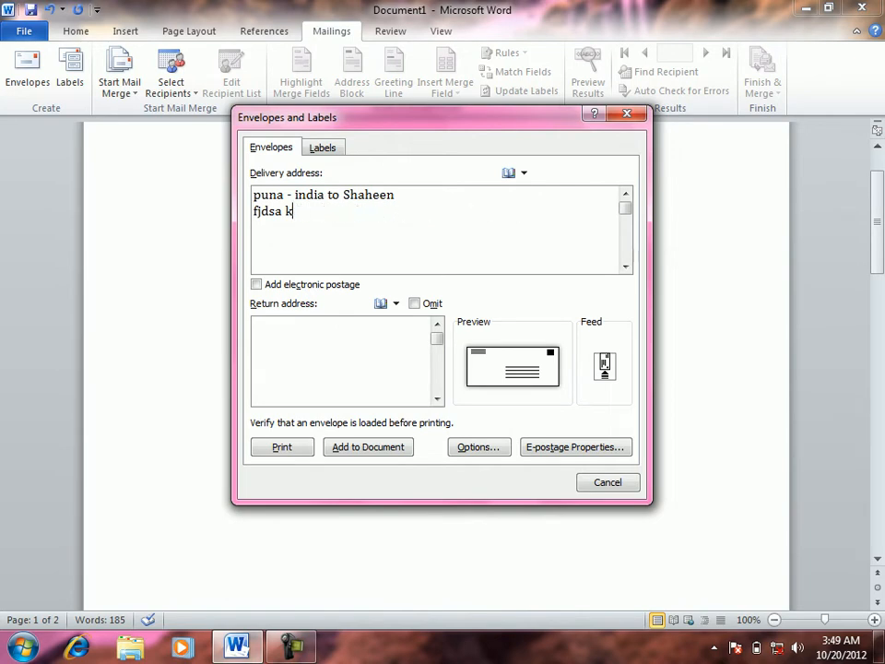
key(BackSpace)
text(Near shc)
key(BackSpace)
key(BackSpace)
text(chool )
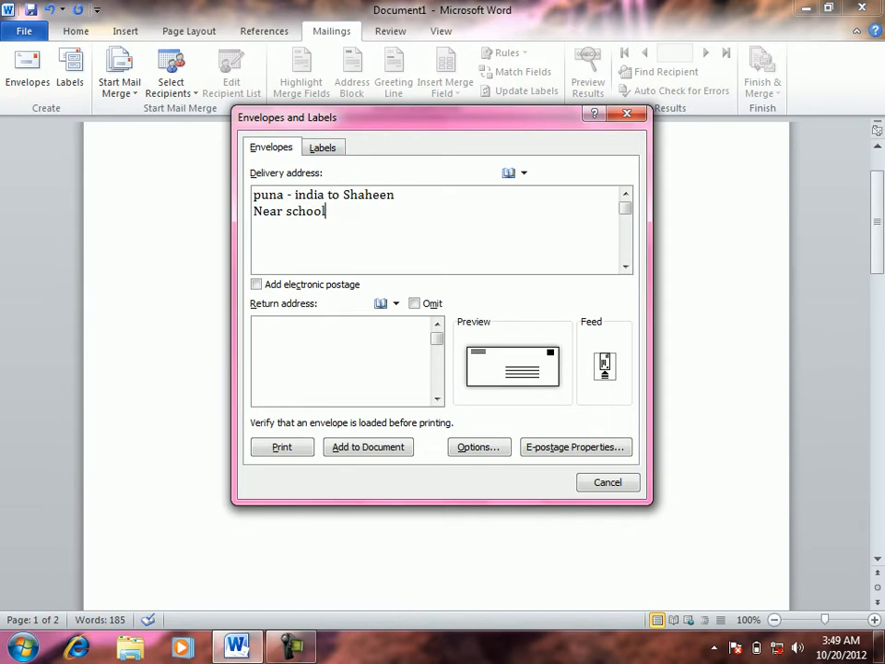
text(ksdj fksdajf klja)
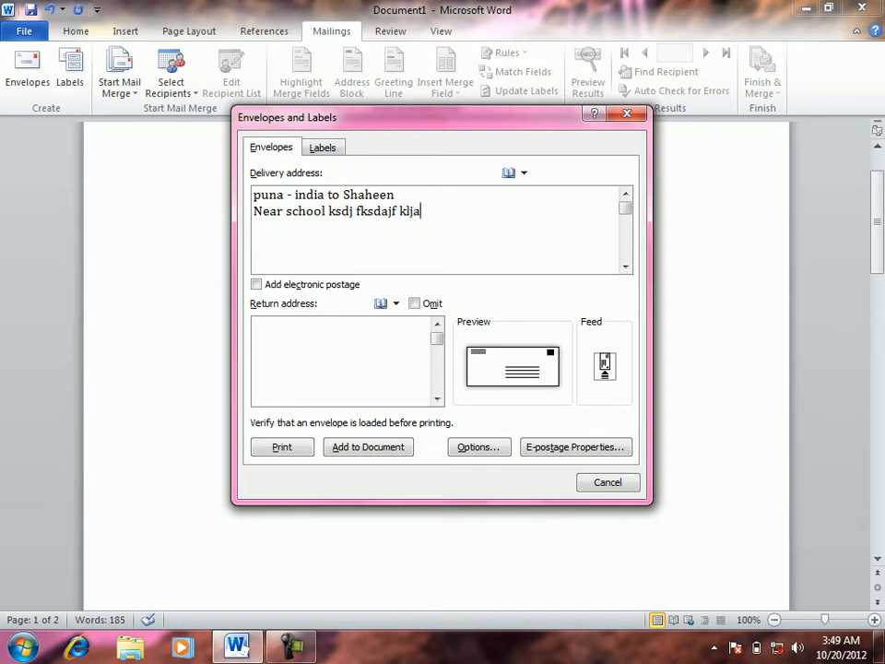
text(st2nd)
click(267, 290)
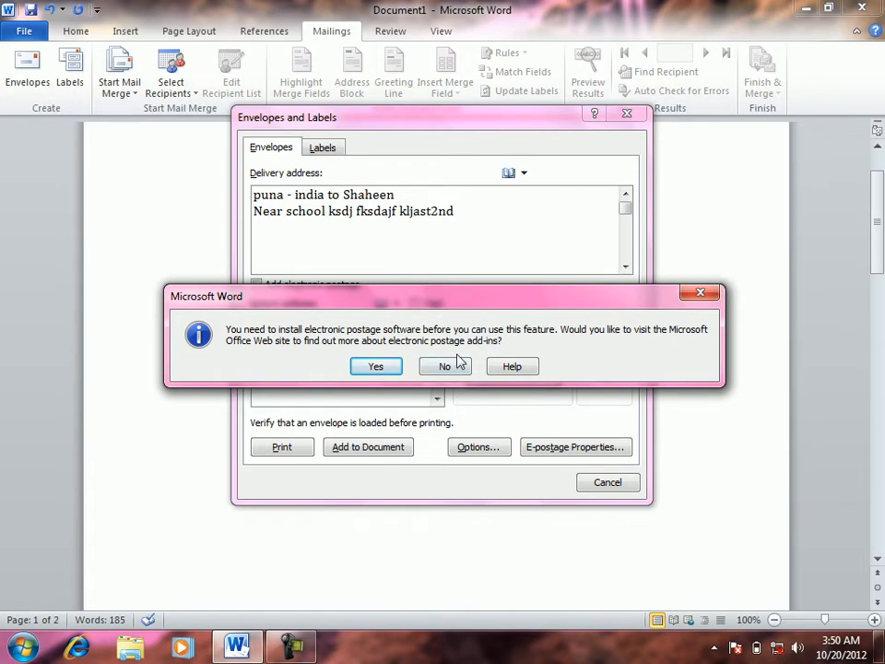
click(459, 367)
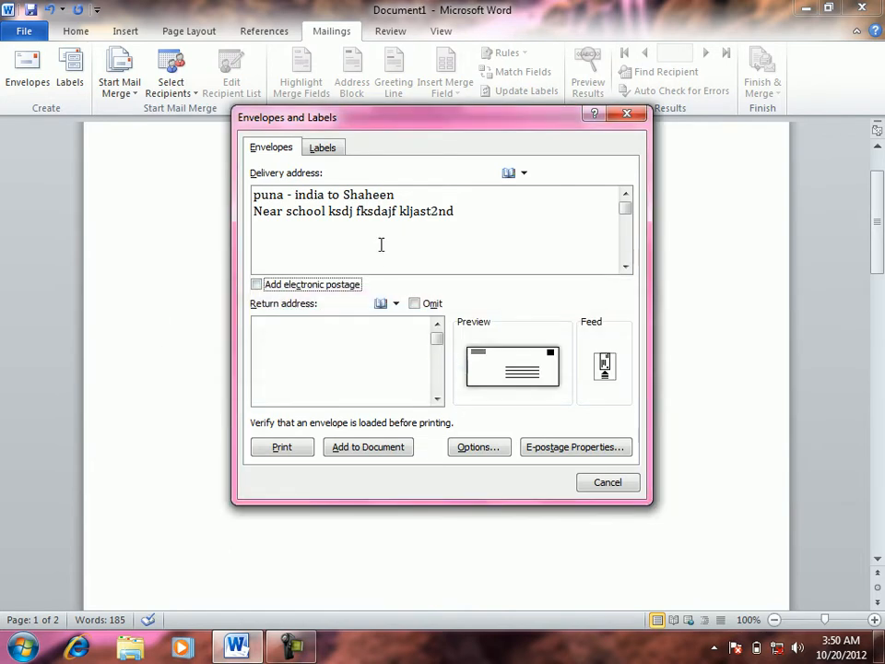
click(315, 329)
Enter a two-line return address: a city-and-country line, then a phone number
text(khar)
key(BackSpace)
key(BackSpace)
key(BackSpace)
text(art)
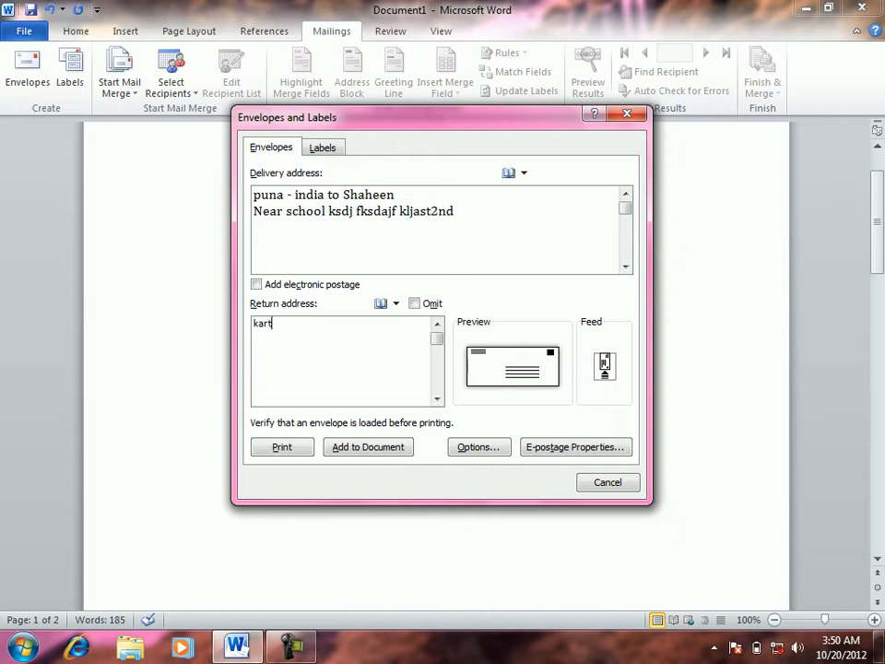
text( -e- kabul afhganistan)
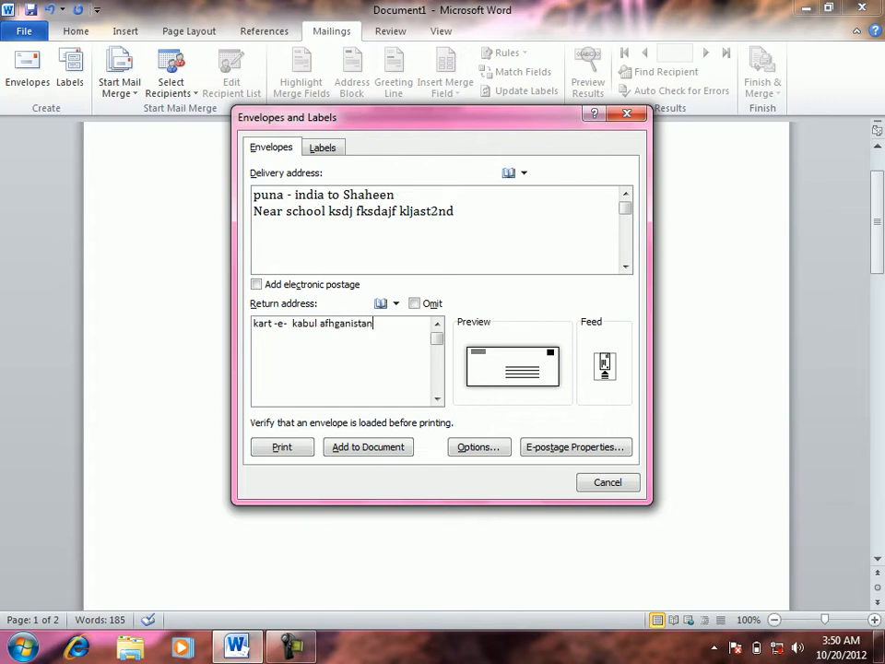
key(Return)
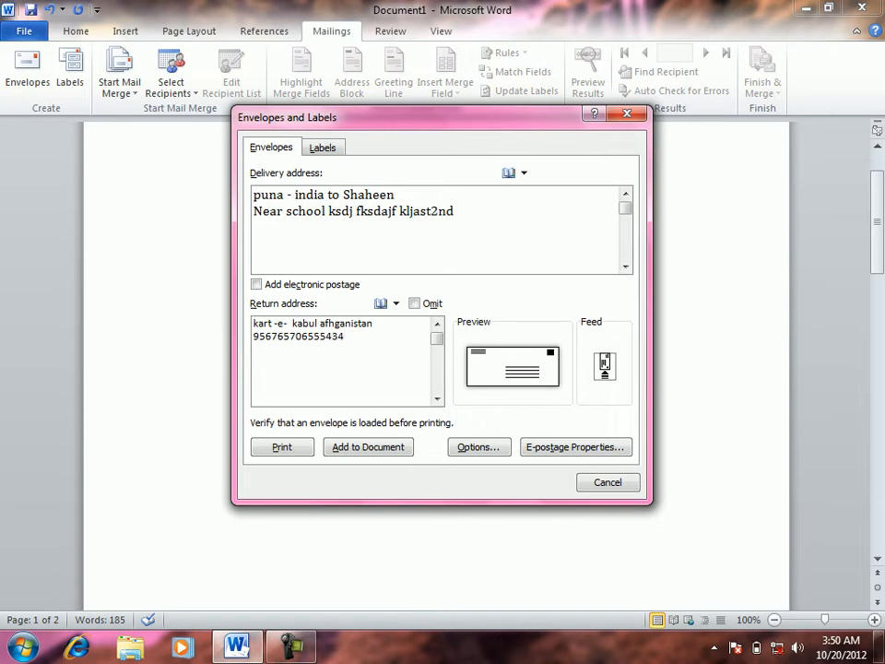
Add a third delivery address line with a phone number and select that line
click(499, 213)
key(Return)
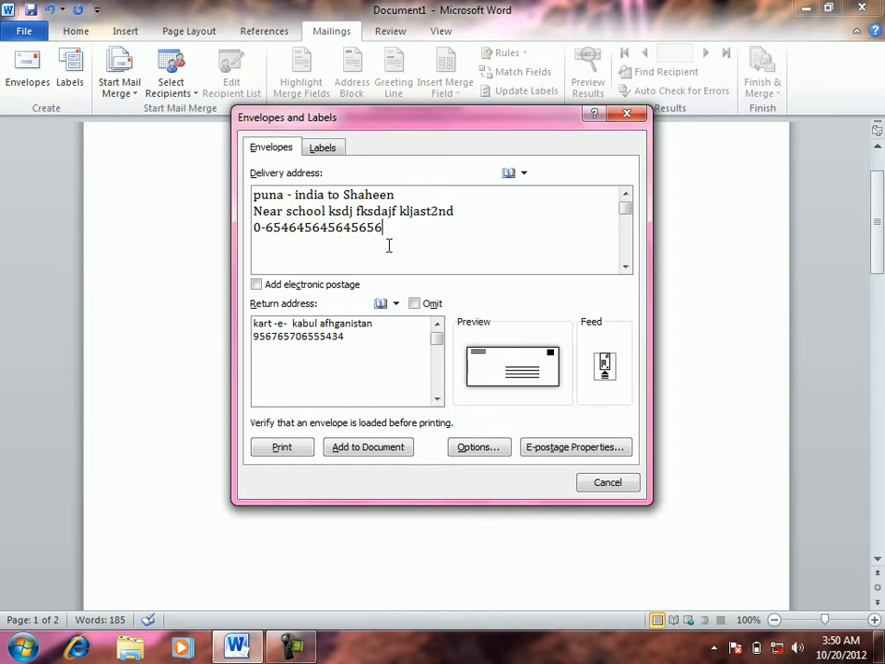
drag(385, 230, 255, 230)
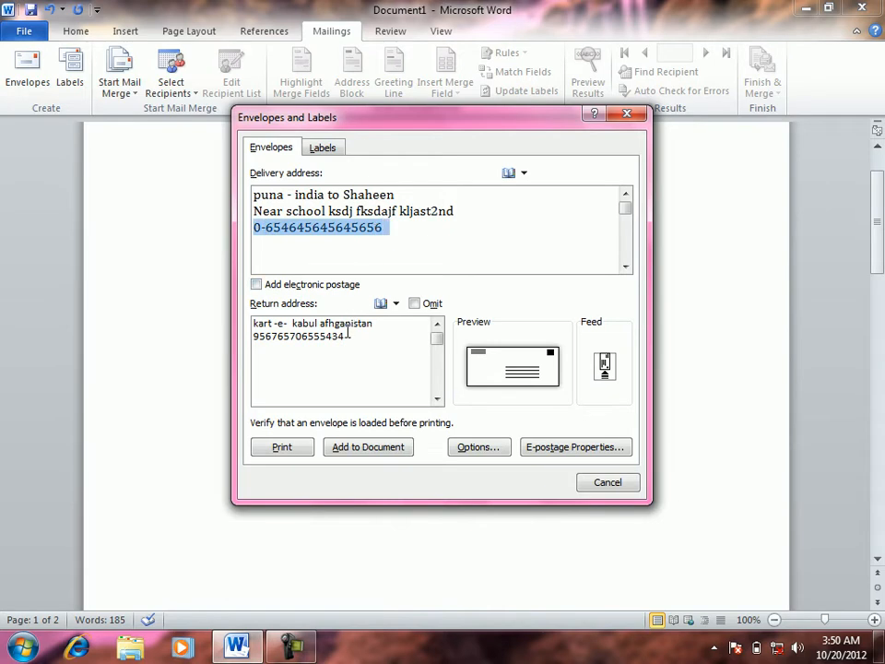
click(349, 335)
double_click(349, 335)
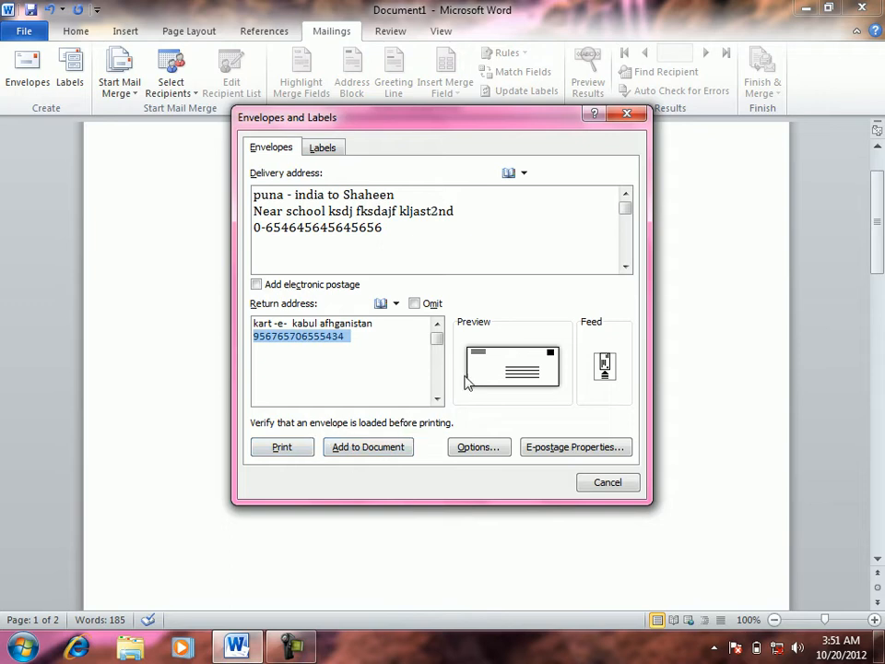
click(415, 304)
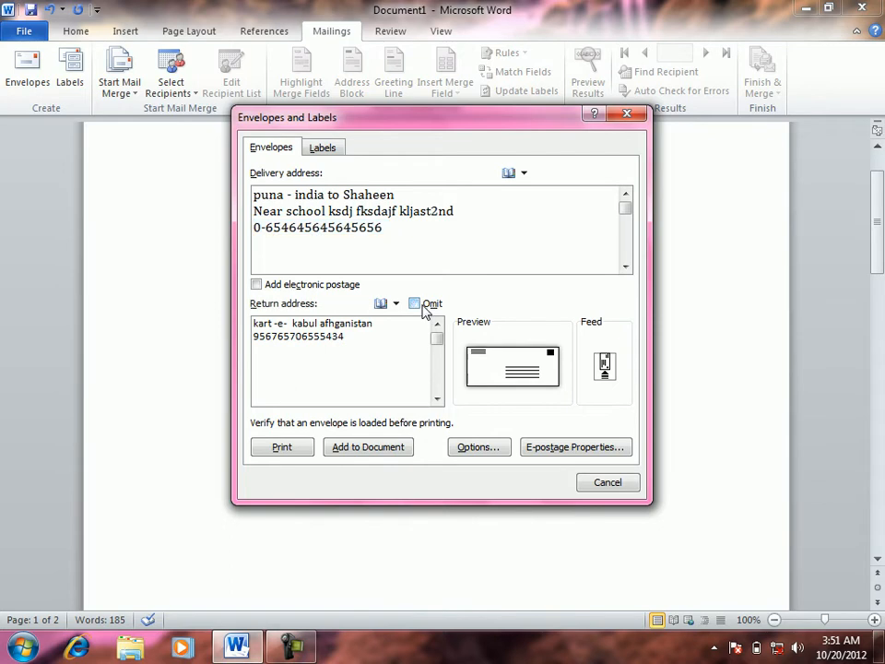
click(422, 309)
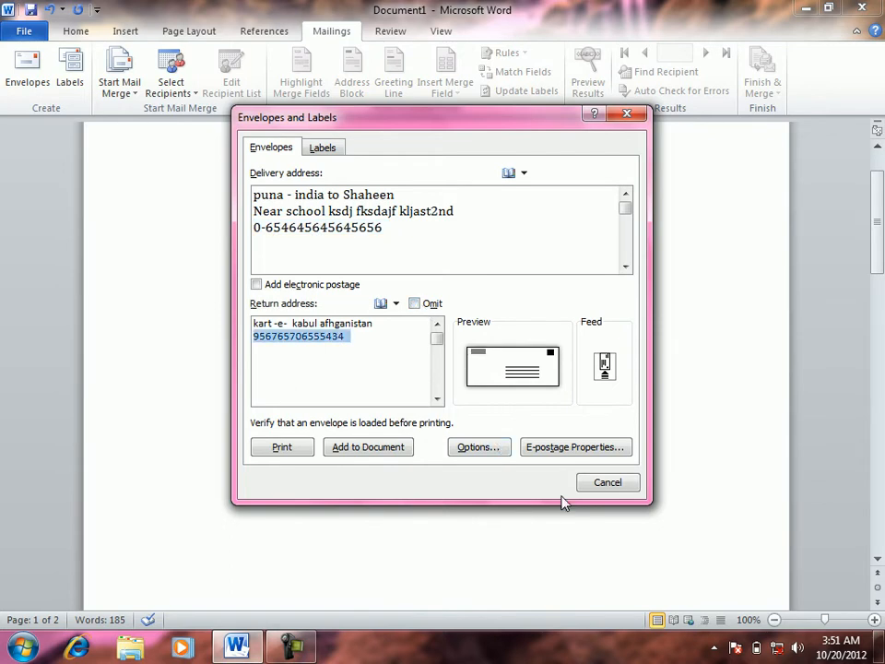
In envelope Printing Options, settle on the first face-up horizontal feed method and confirm
click(605, 367)
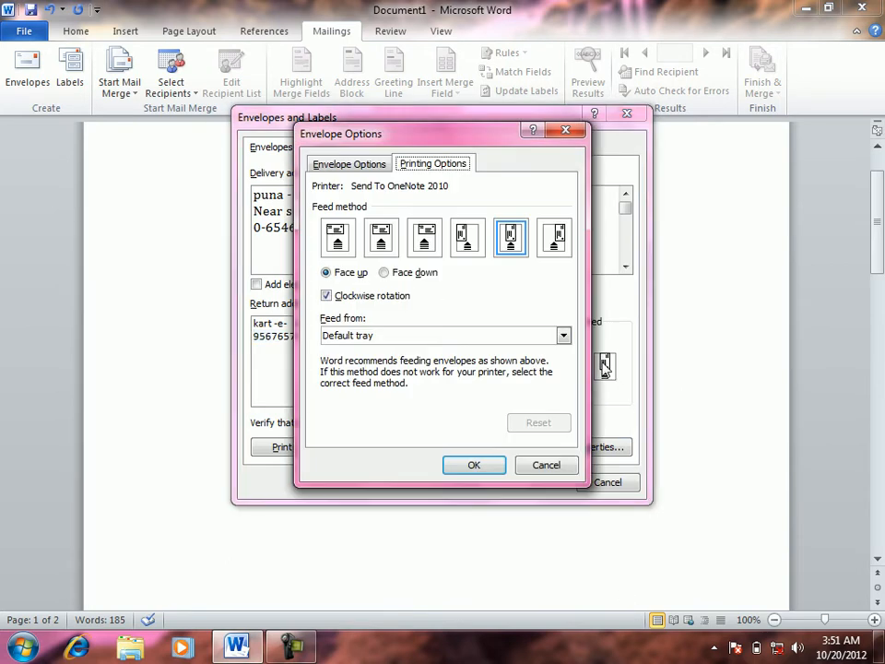
click(466, 237)
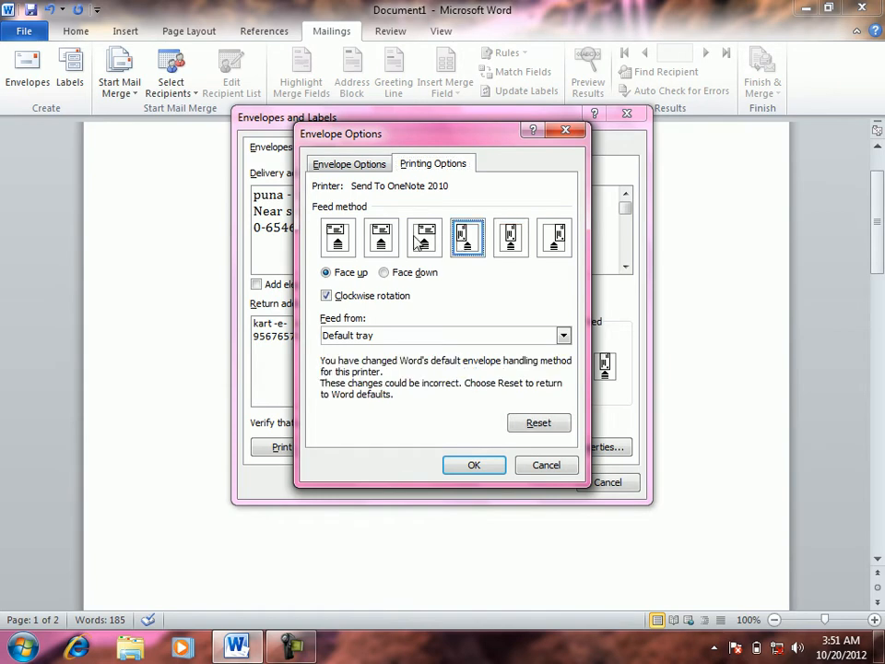
click(418, 242)
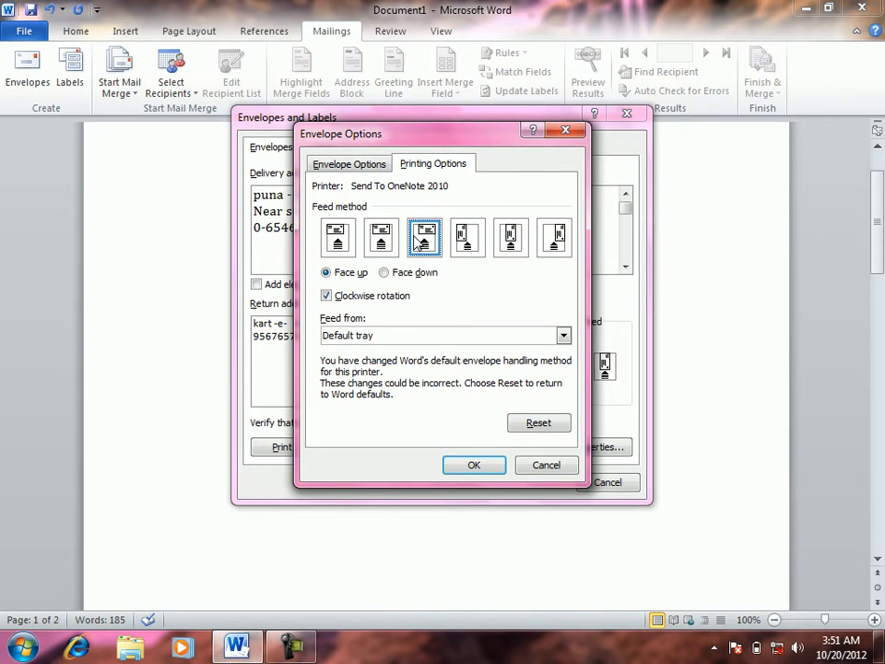
click(381, 238)
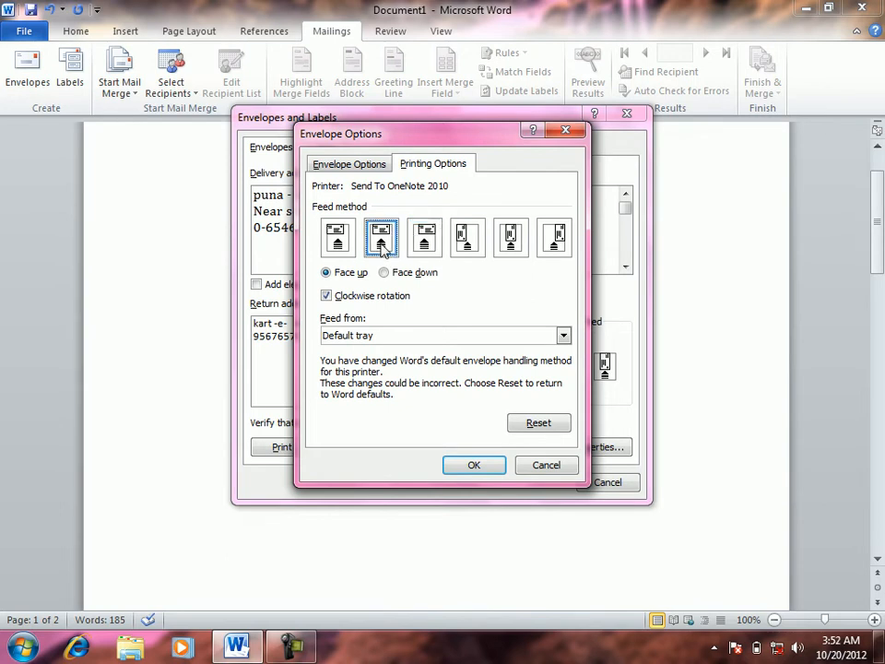
click(334, 240)
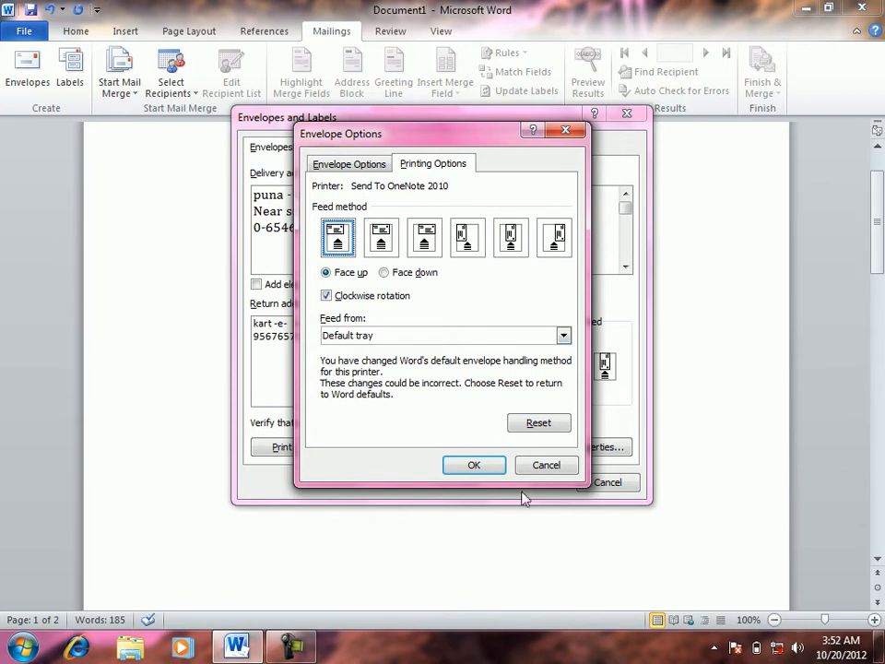
click(474, 465)
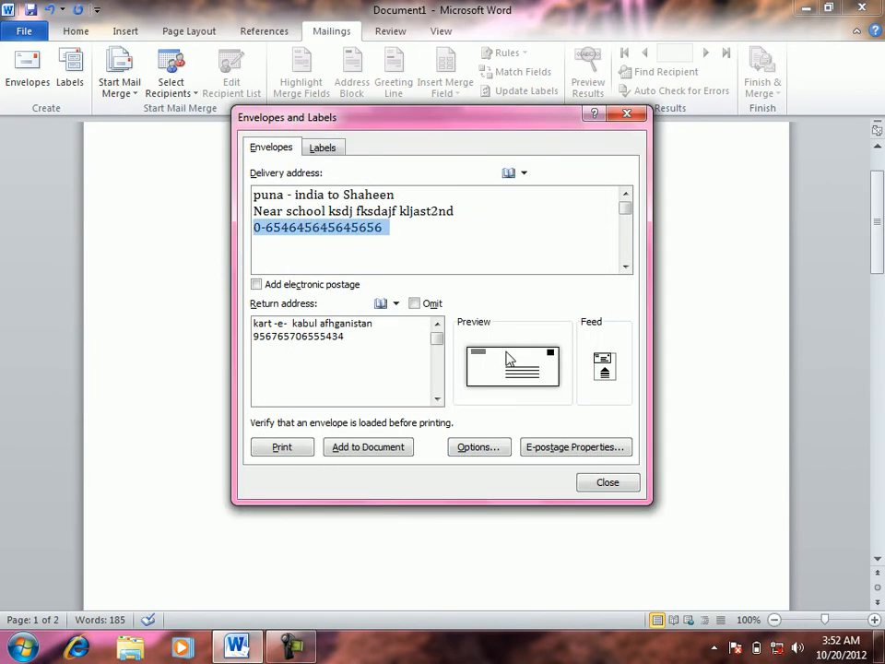
Add the envelope page to the document and accept saving the return address as default
click(374, 450)
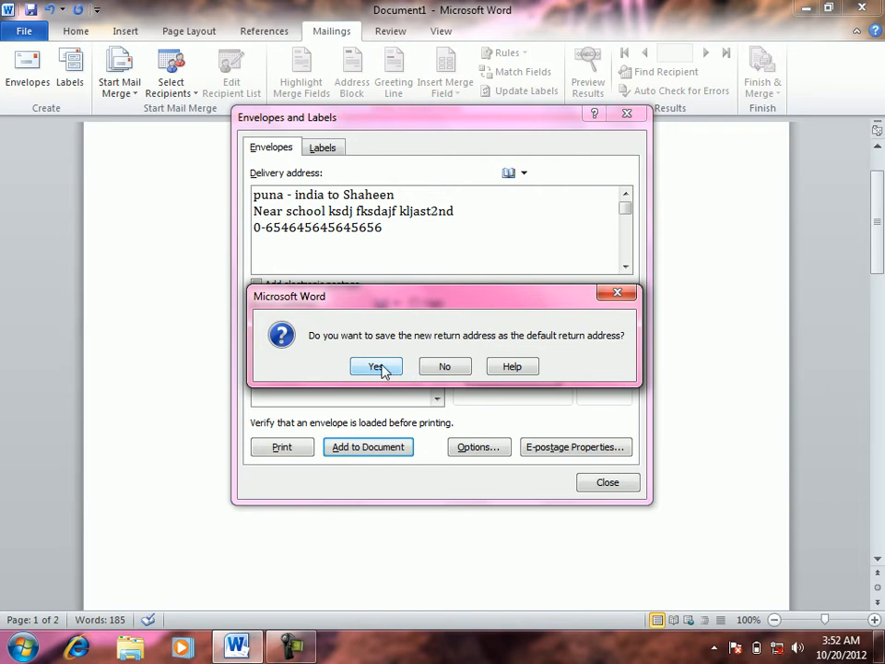
click(376, 366)
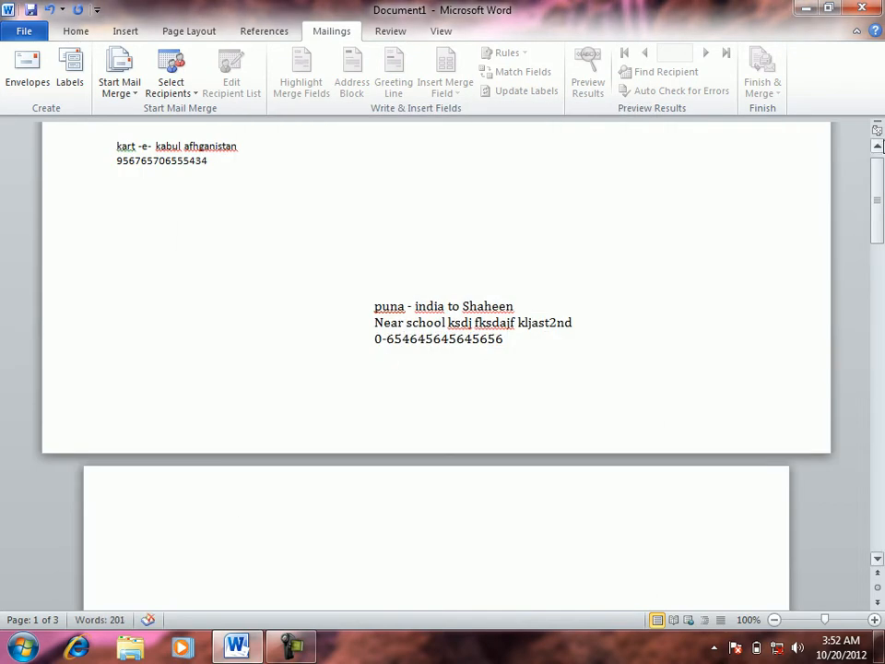
Zoom the document out to 70% and reopen Mailings > Envelopes
double_click(775, 621)
click(775, 621)
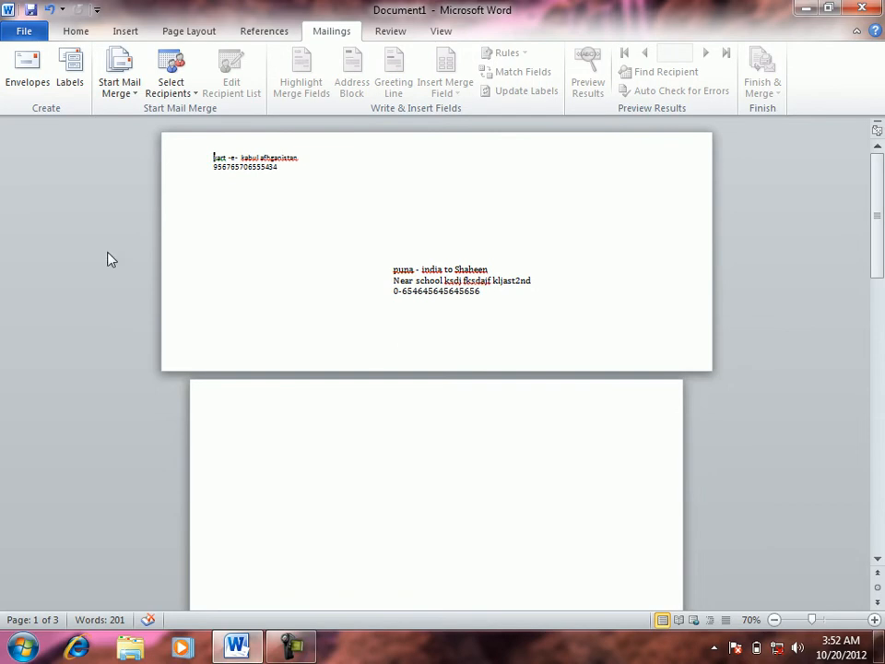
click(28, 70)
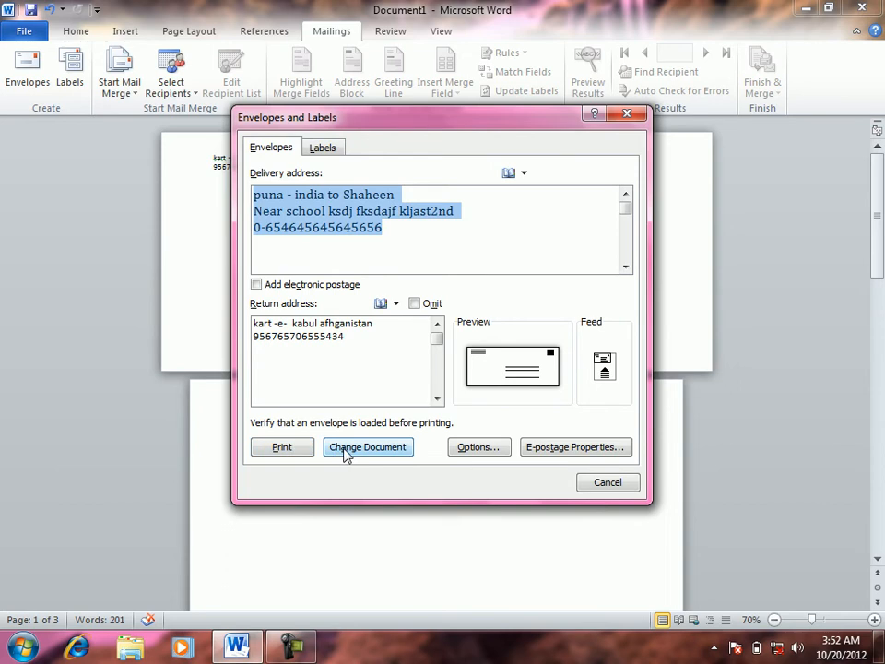
In Envelope Options, try C3 and B4, then set the envelope size to Size 10
click(476, 446)
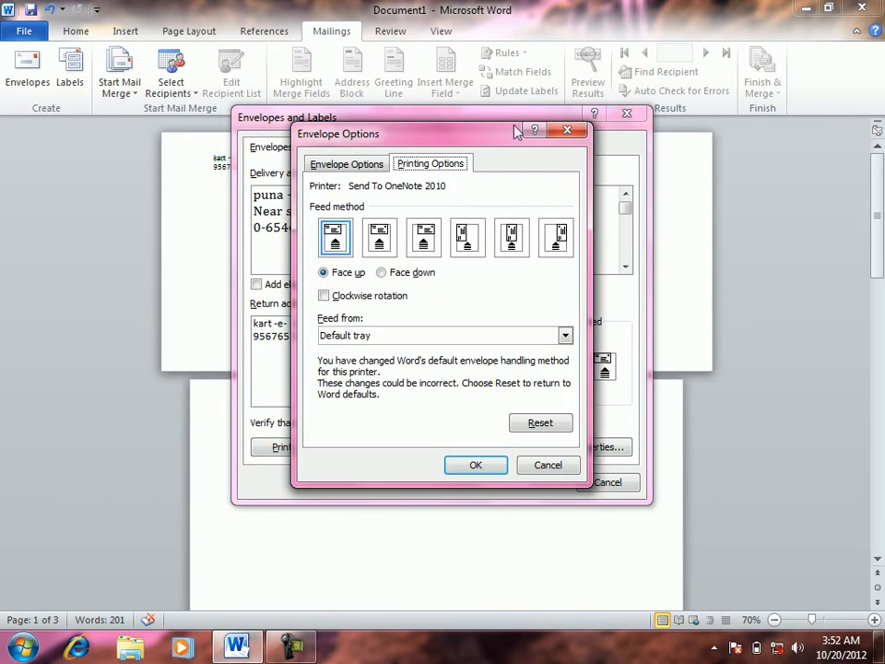
click(364, 166)
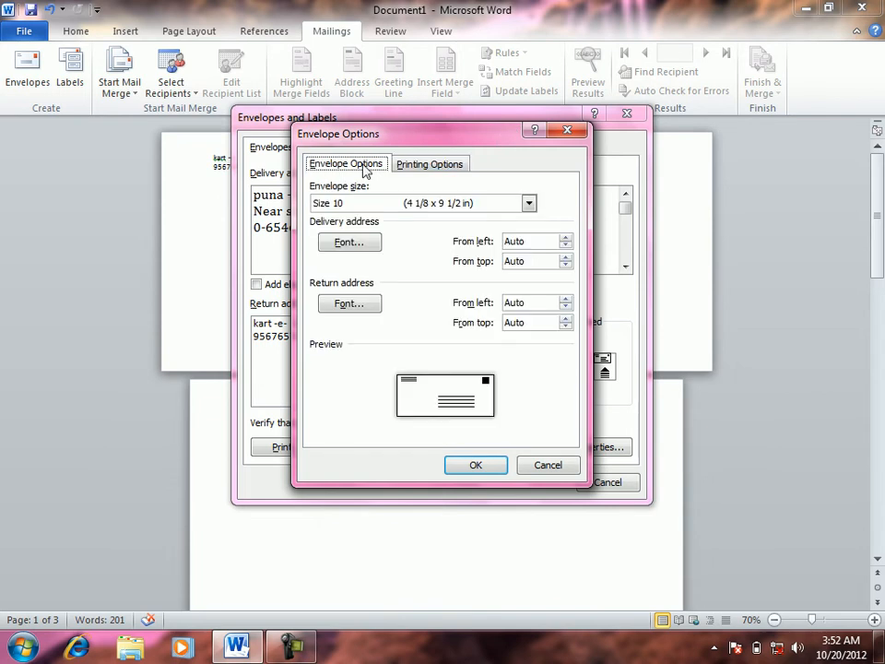
click(394, 203)
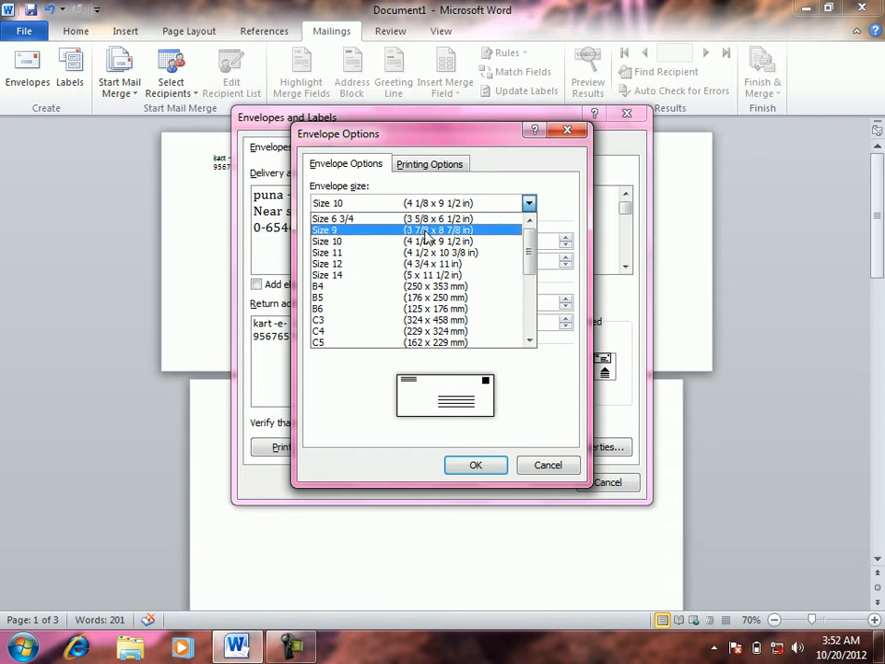
click(440, 320)
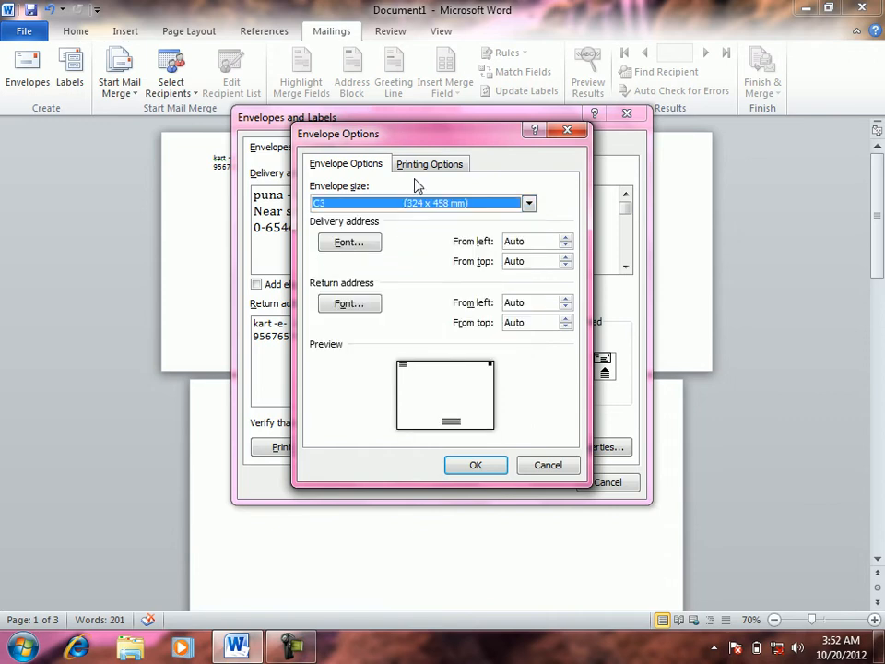
click(415, 204)
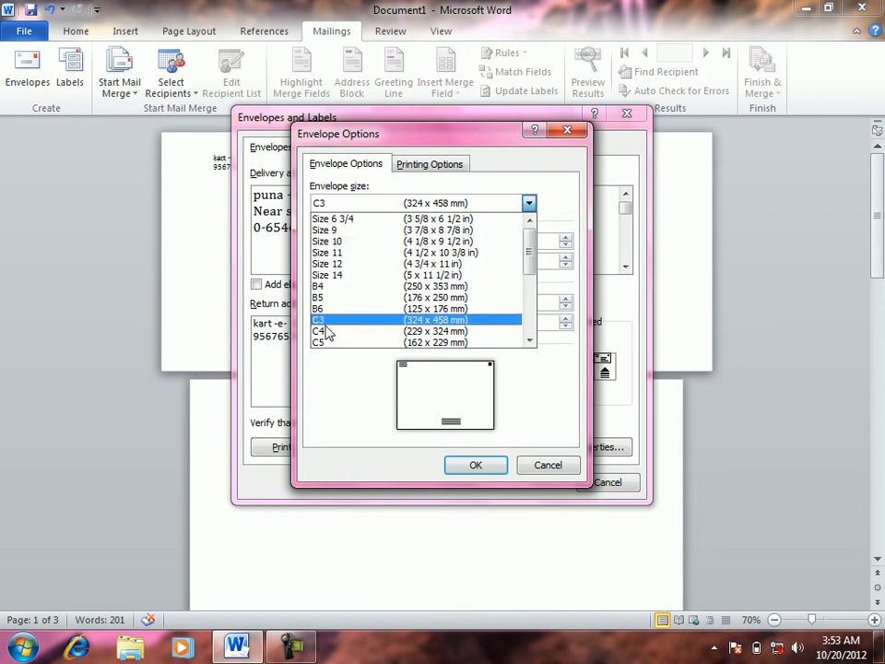
click(330, 286)
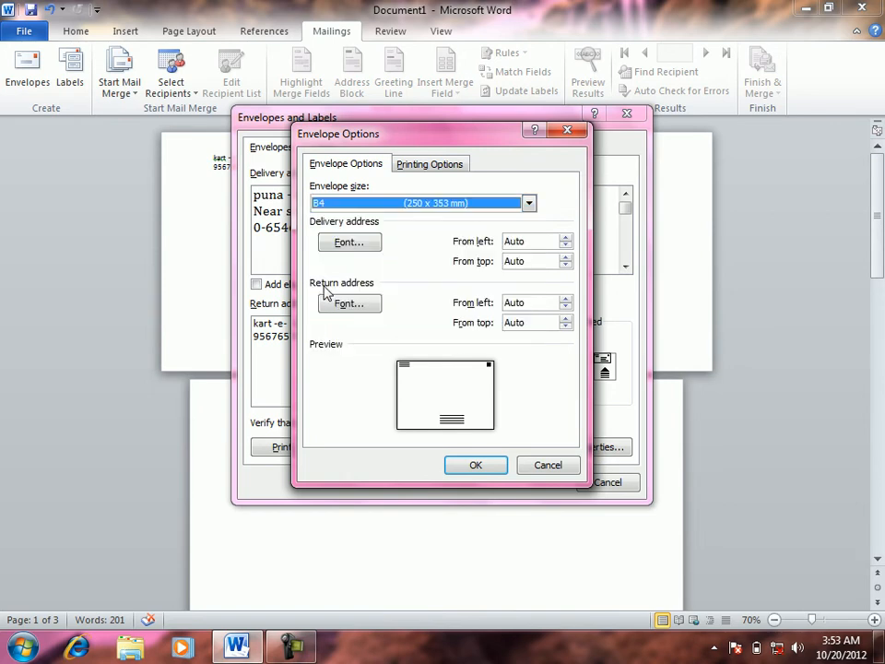
click(404, 205)
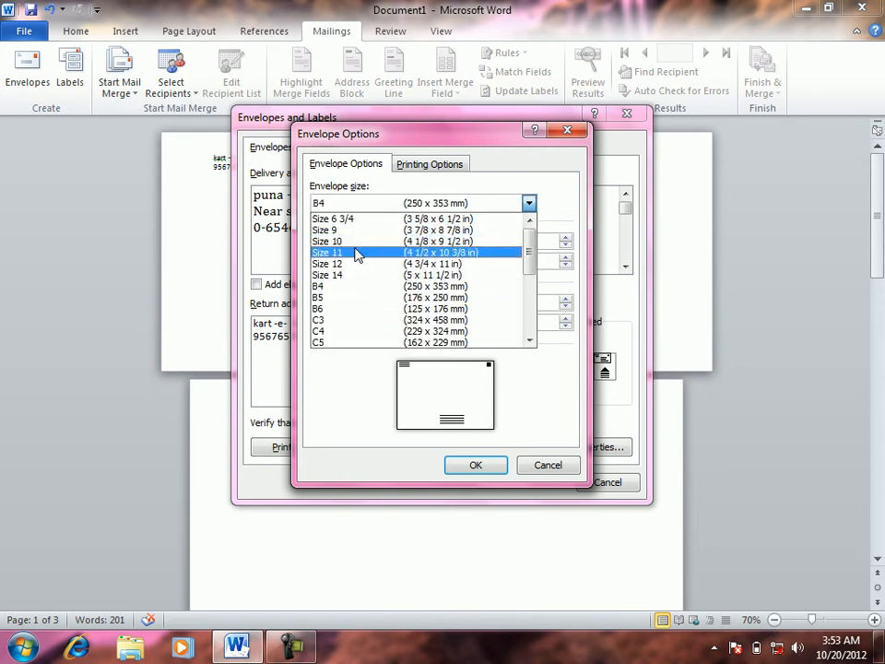
click(356, 241)
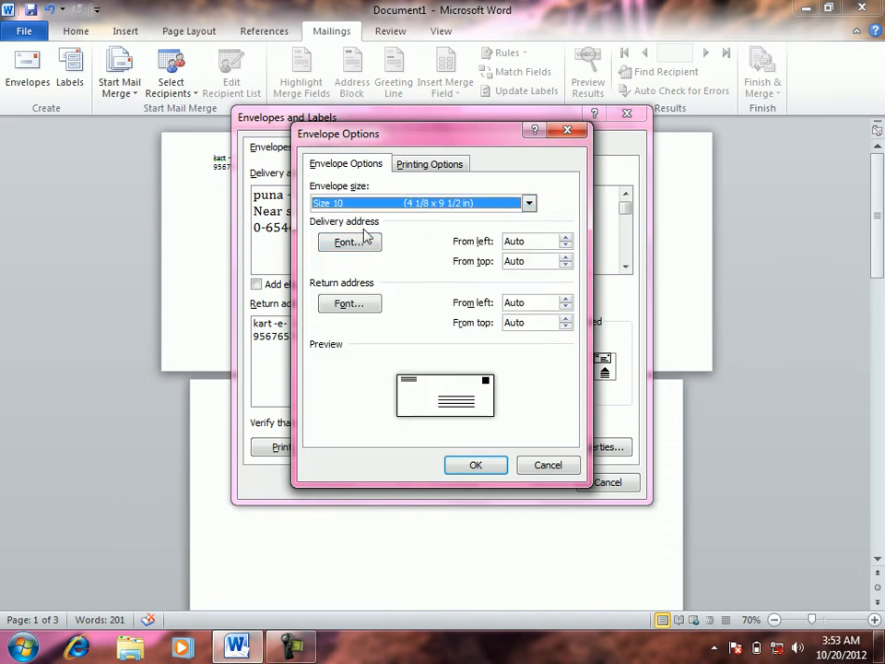
Position the delivery address 2.2" from the left and 2.25" from the top
click(565, 238)
click(566, 238)
click(566, 238)
click(565, 238)
click(566, 238)
click(565, 238)
click(566, 238)
click(566, 238)
click(566, 238)
click(566, 238)
click(566, 238)
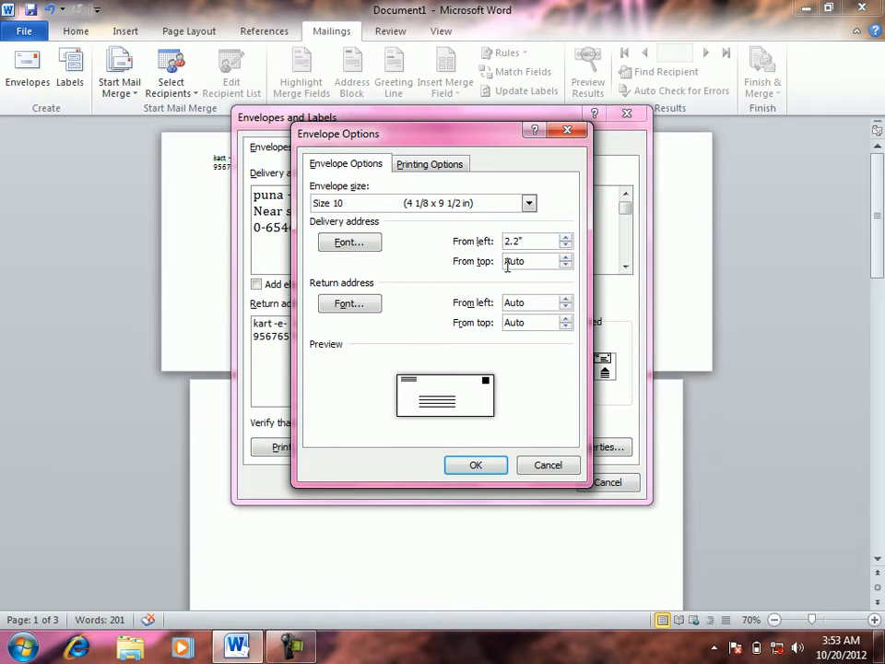
click(565, 257)
click(565, 257)
click(565, 257)
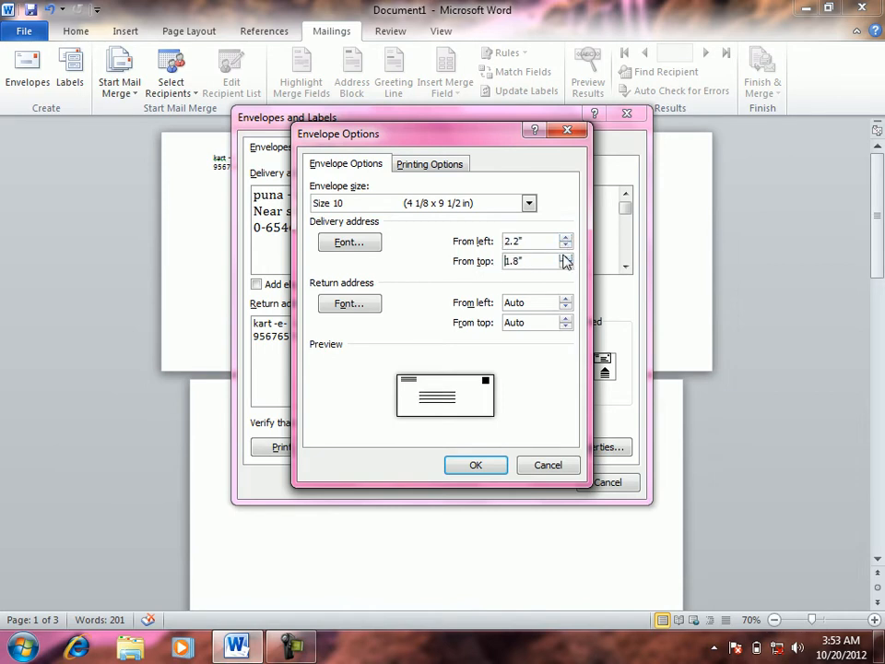
click(565, 258)
click(565, 258)
click(566, 258)
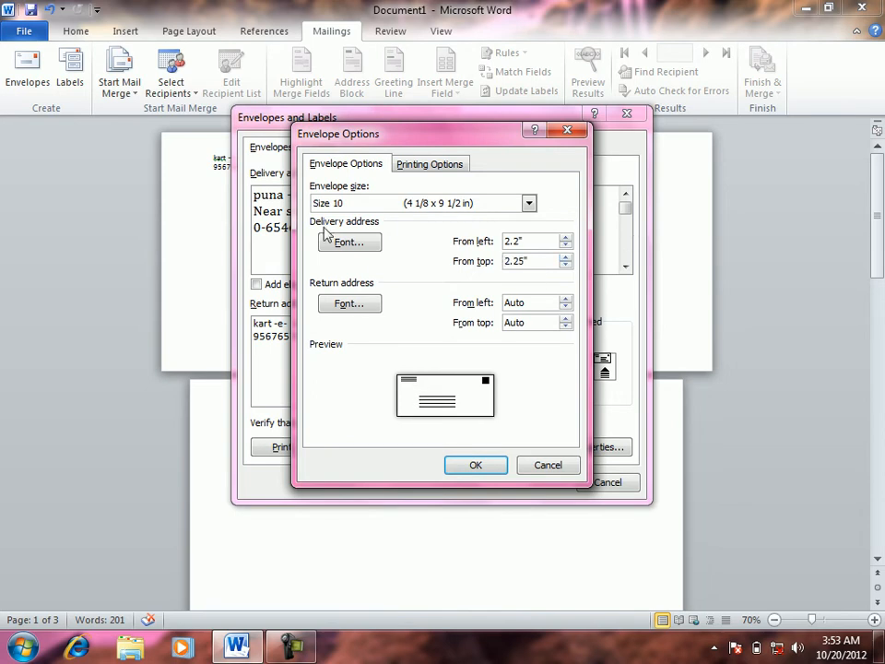
click(348, 242)
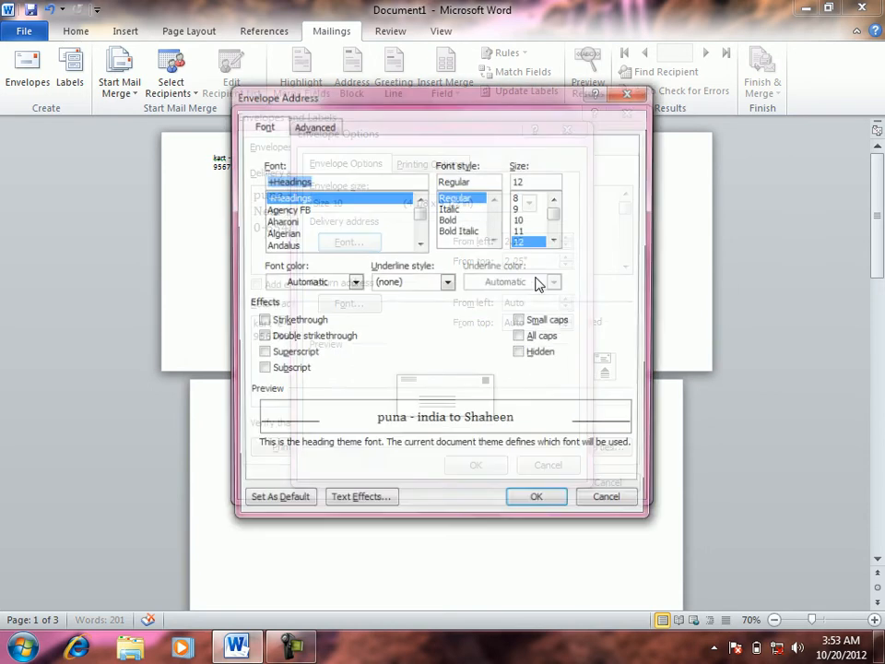
Format the delivery address font as red, Bold Italic, 16 pt with Words only underline
click(443, 284)
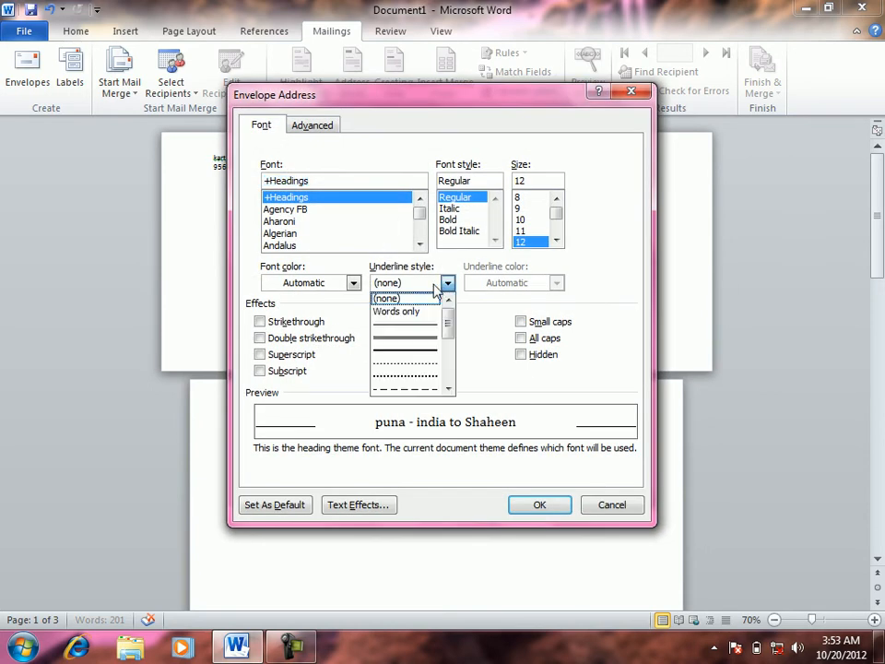
click(414, 340)
click(353, 283)
click(284, 428)
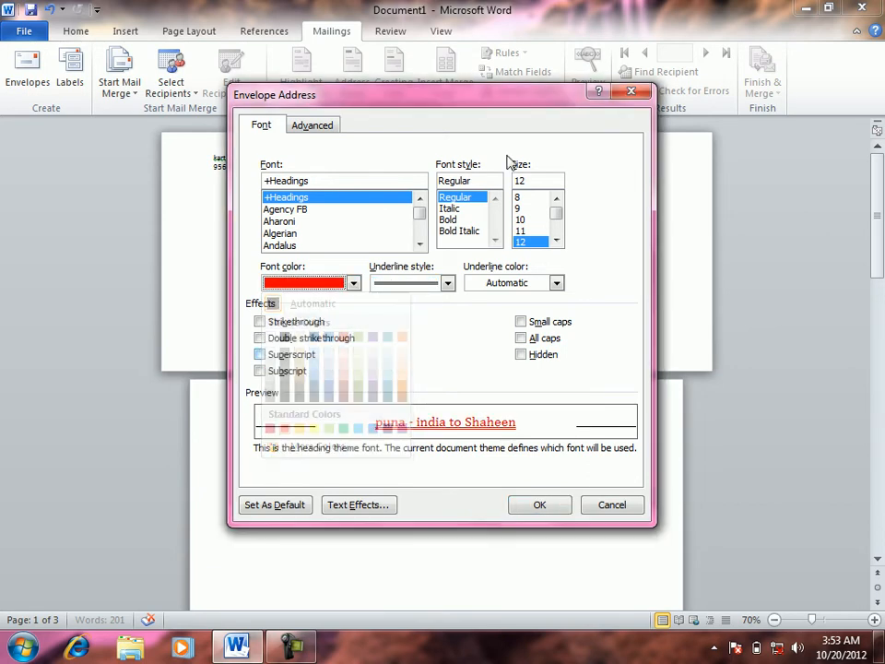
click(461, 230)
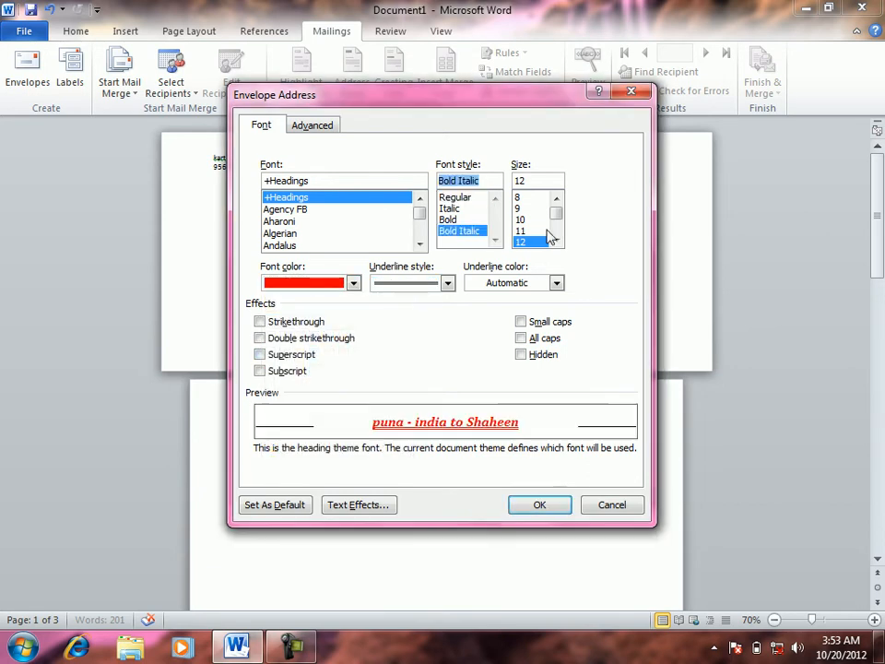
click(557, 241)
click(557, 241)
click(524, 242)
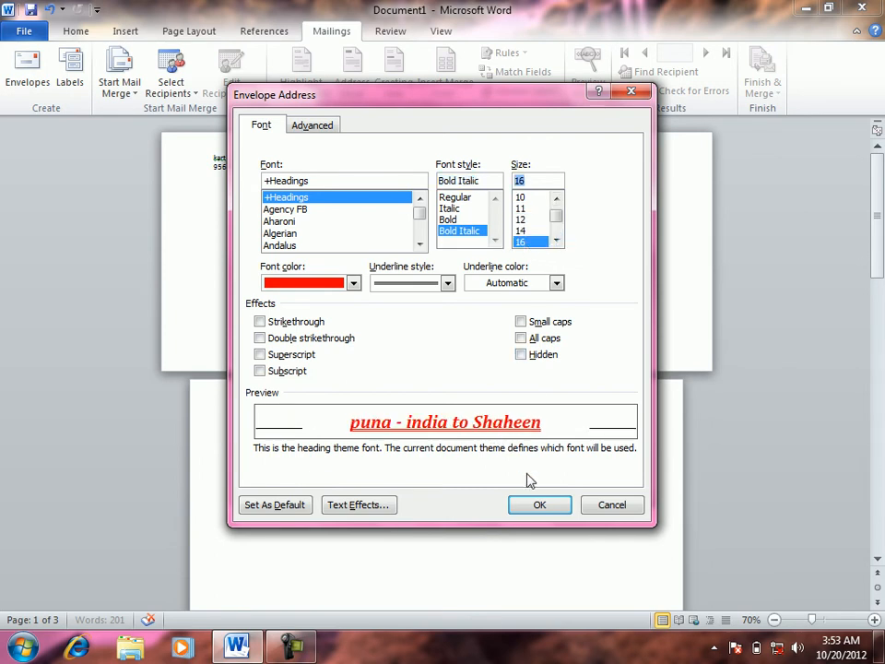
click(448, 284)
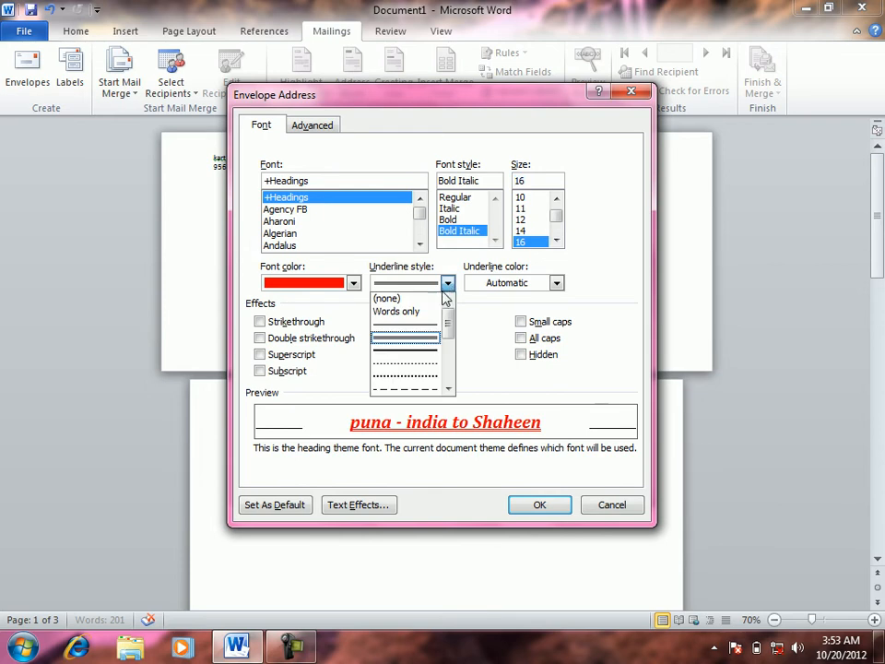
click(410, 312)
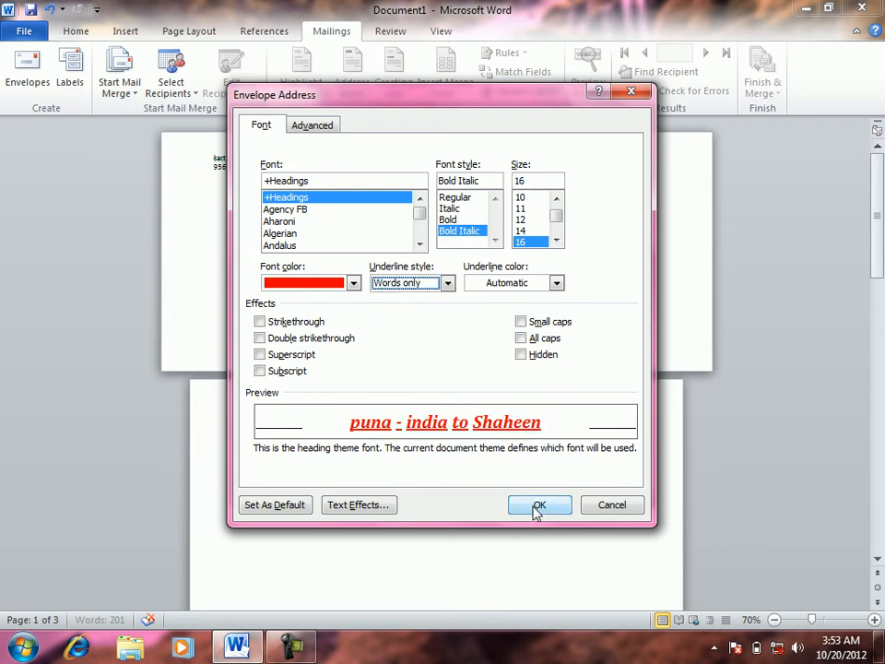
click(538, 509)
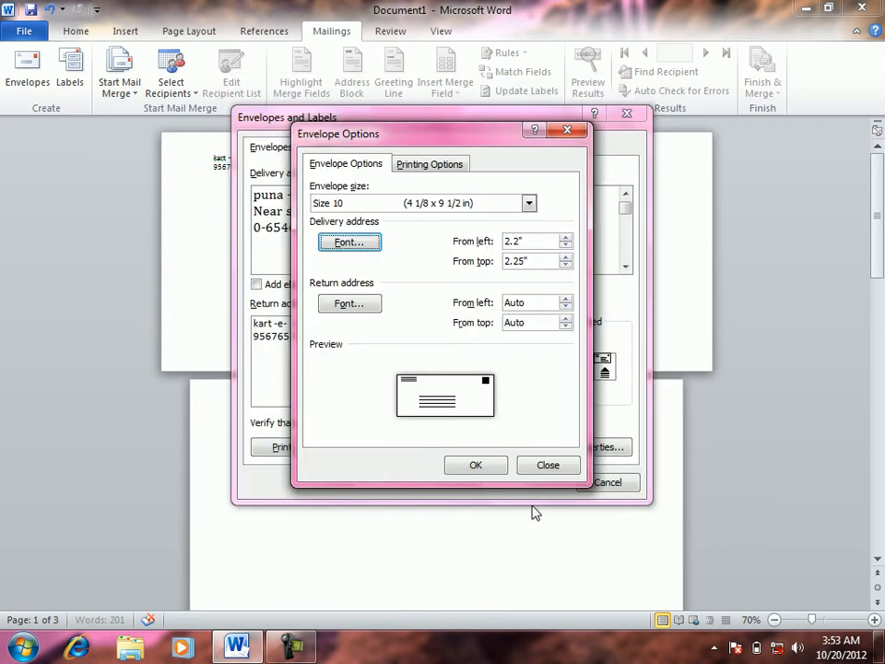
Confirm the envelope options, update the envelope page, and reopen Envelopes and Labels
click(476, 465)
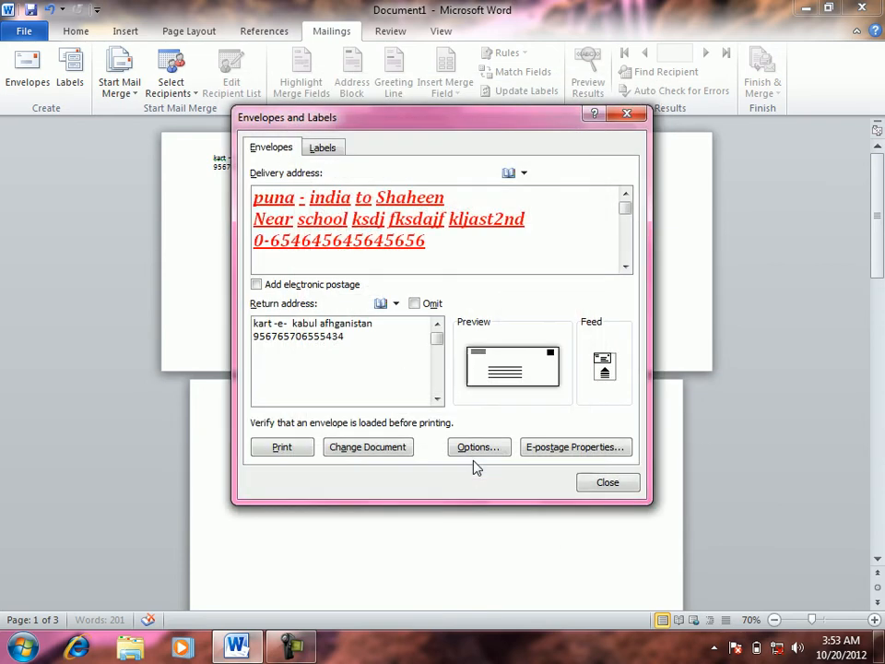
click(407, 451)
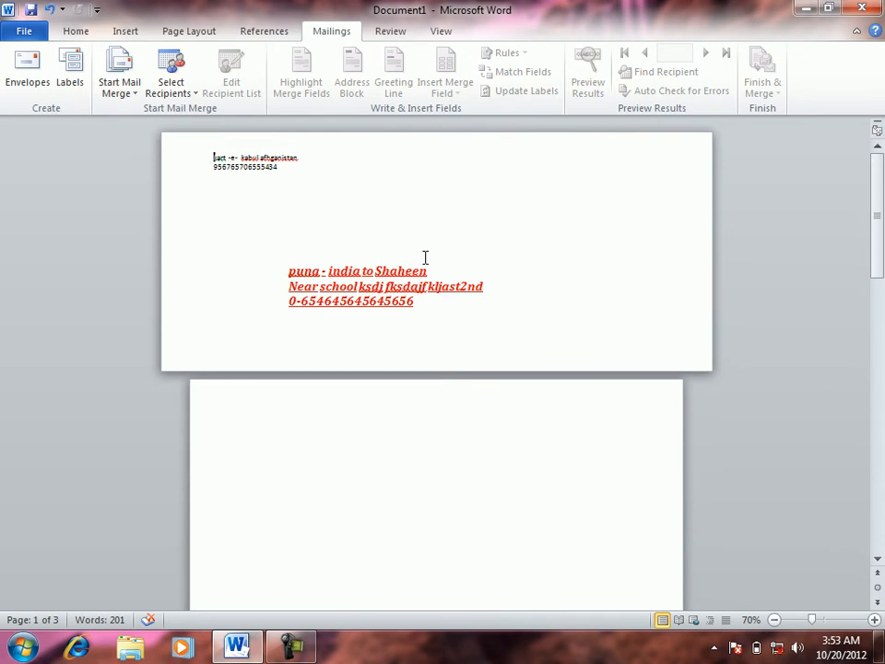
click(37, 61)
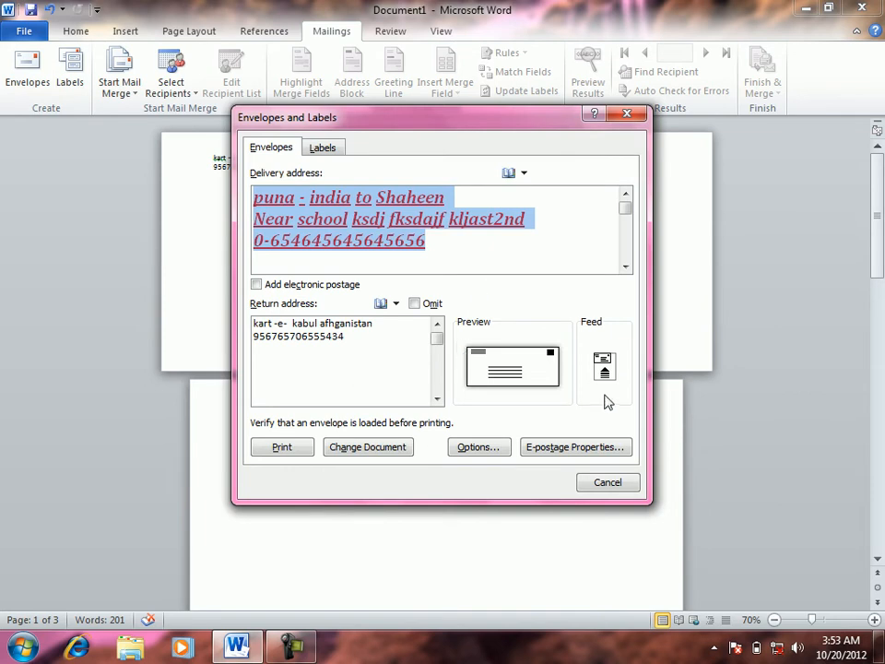
In Envelope Options, move the return address to 1.75" from the left and 1" from the top
click(477, 446)
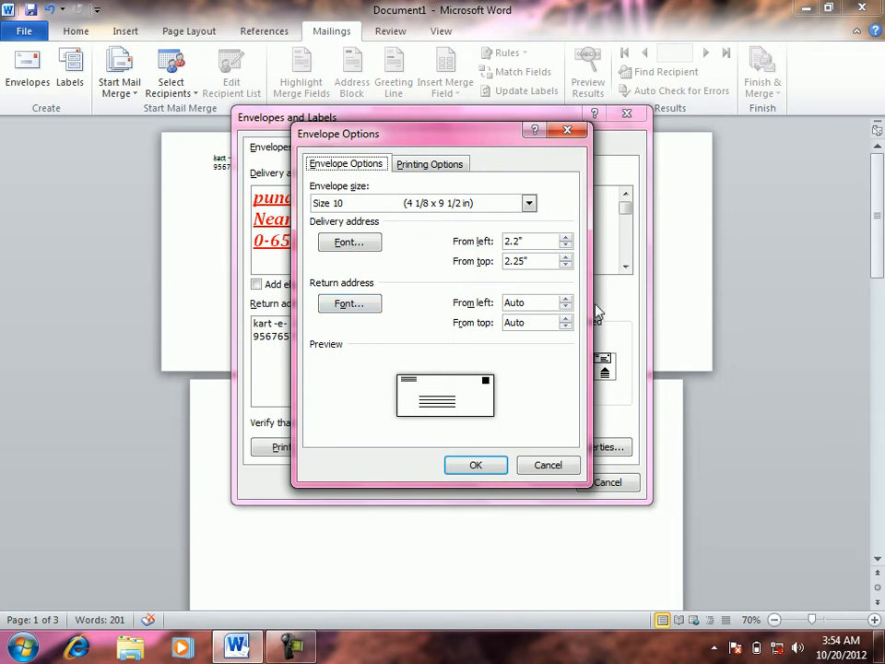
click(567, 300)
click(566, 300)
click(566, 300)
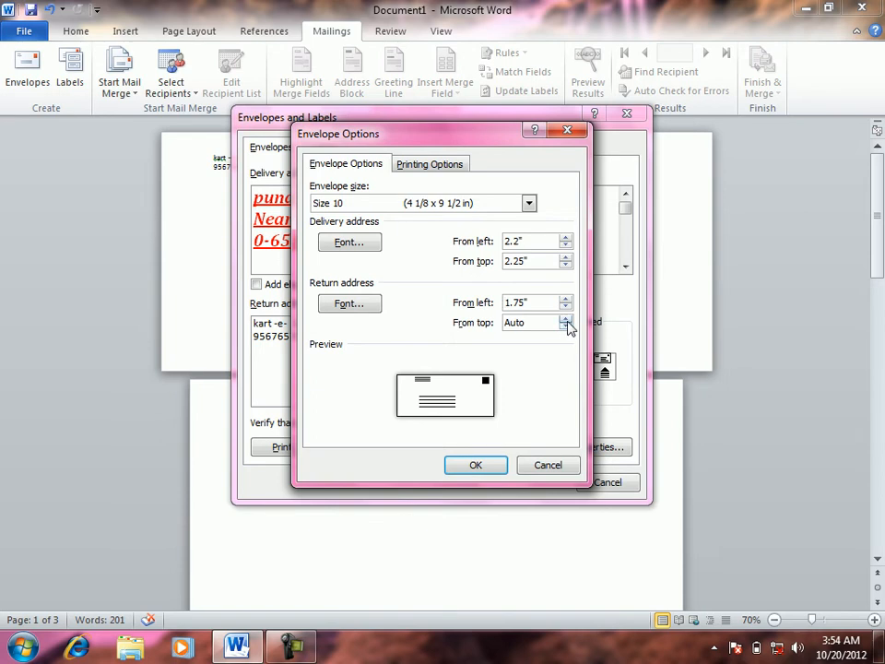
click(567, 319)
click(566, 319)
click(567, 319)
click(566, 319)
click(567, 319)
click(566, 319)
click(566, 319)
click(566, 320)
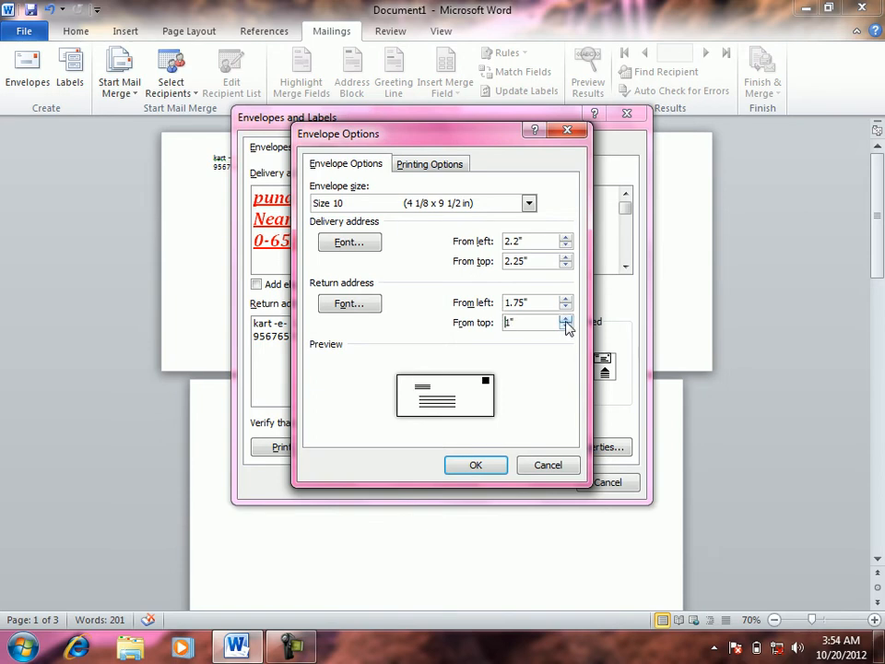
click(360, 306)
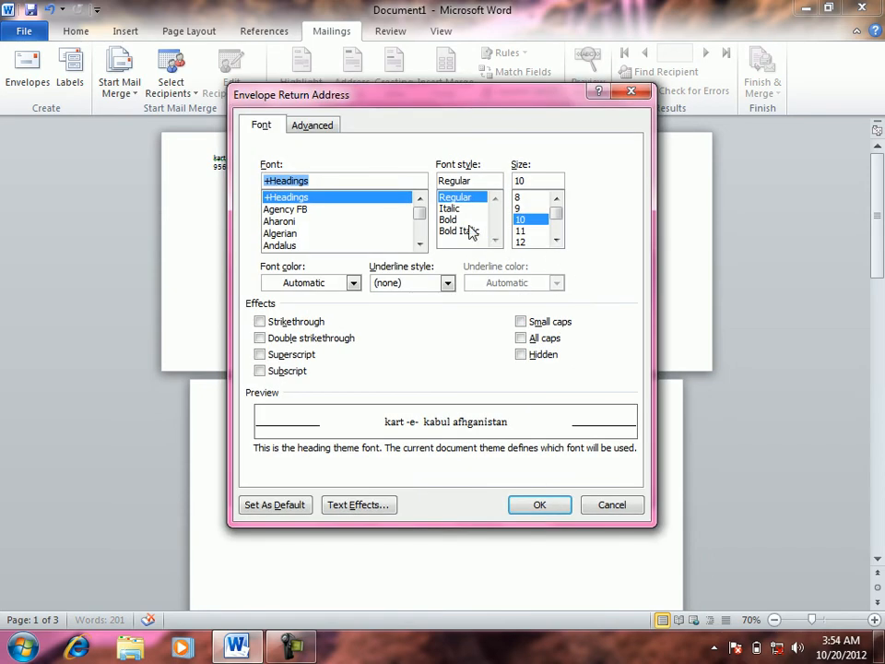
Format the return address as italic, 12 pt, green with a single underline, and accept both dialogs
click(456, 208)
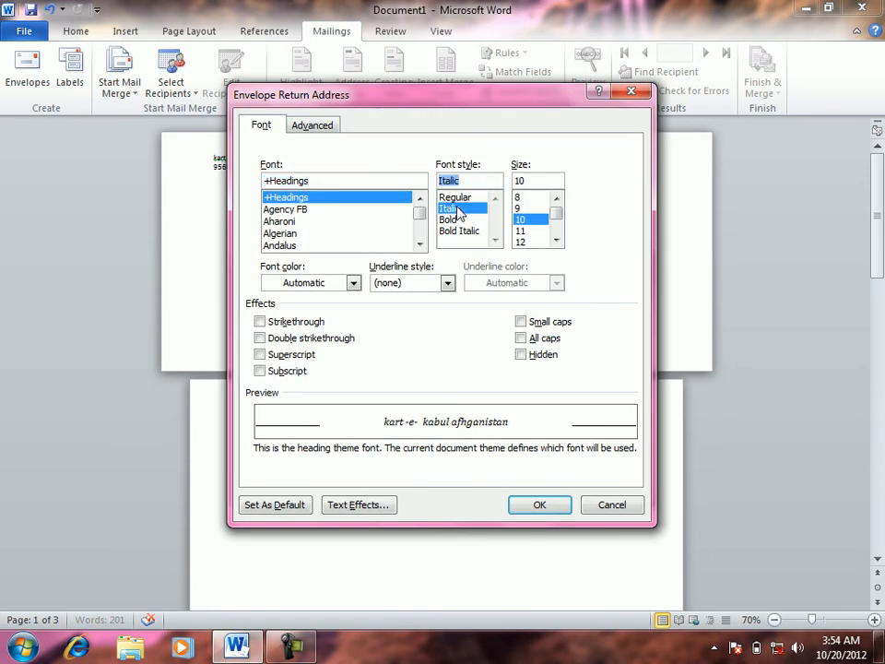
click(524, 241)
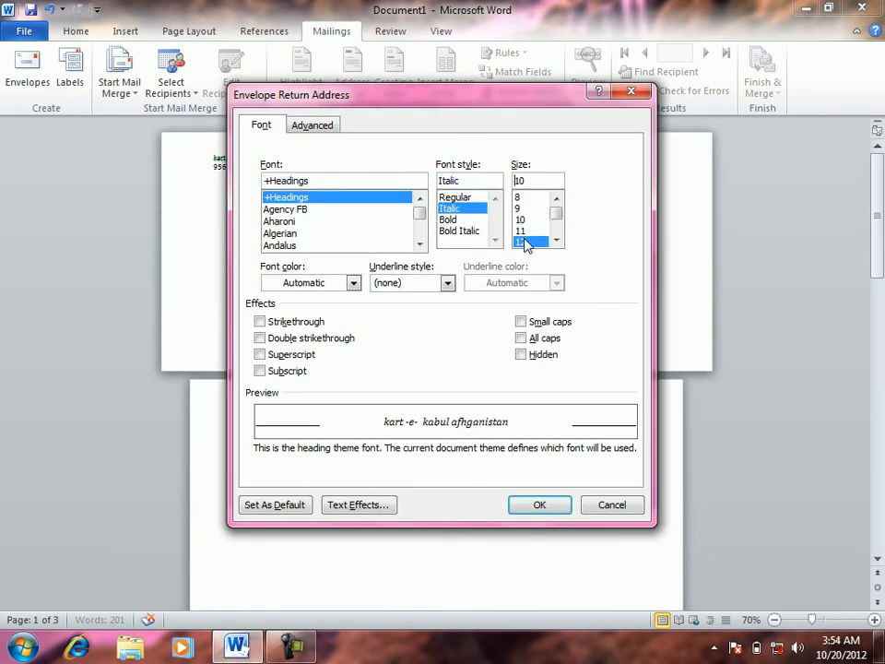
click(354, 283)
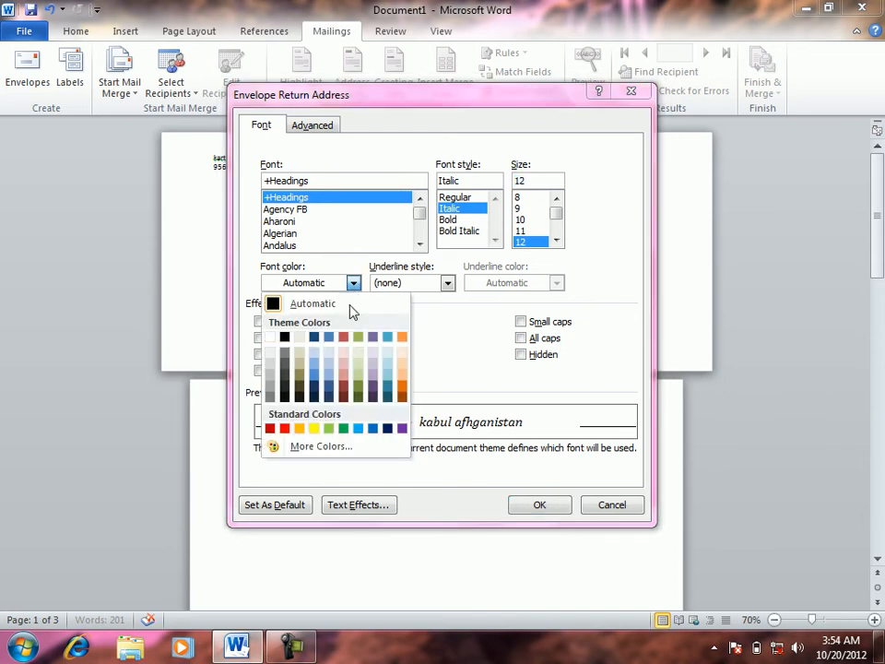
click(348, 432)
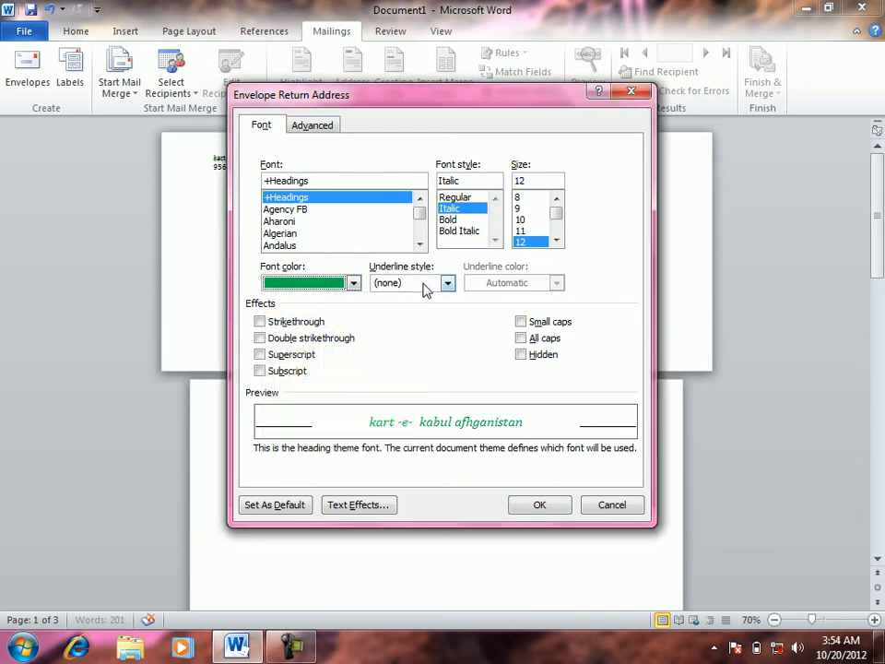
click(426, 289)
click(414, 339)
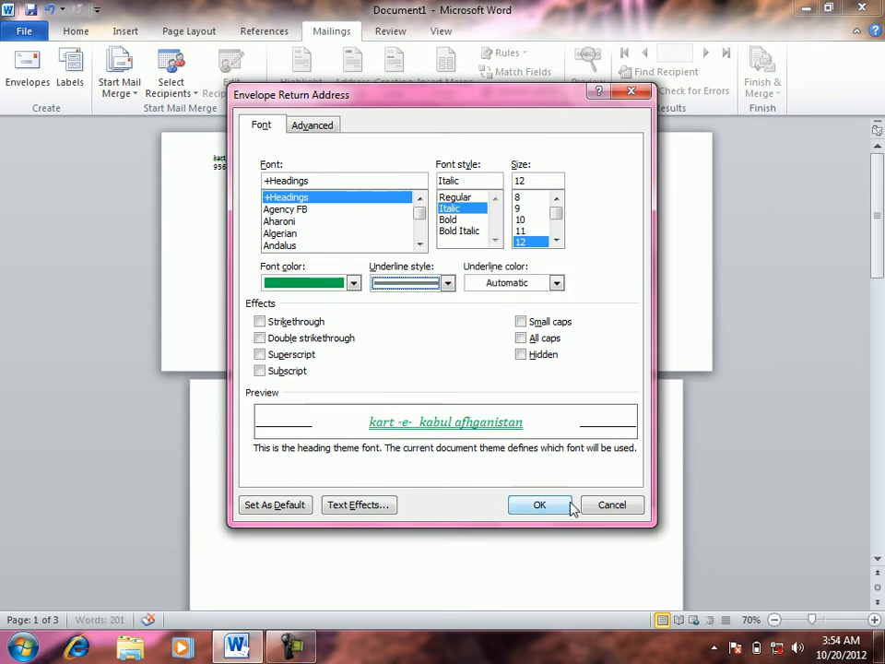
click(541, 508)
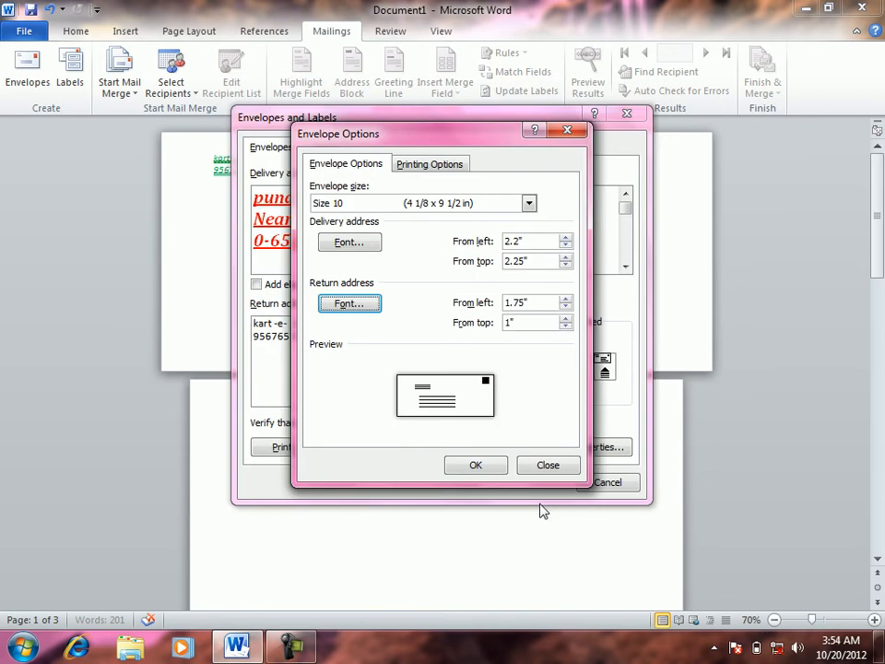
click(476, 467)
Add the envelope to the document and check the green return address on the page
click(363, 449)
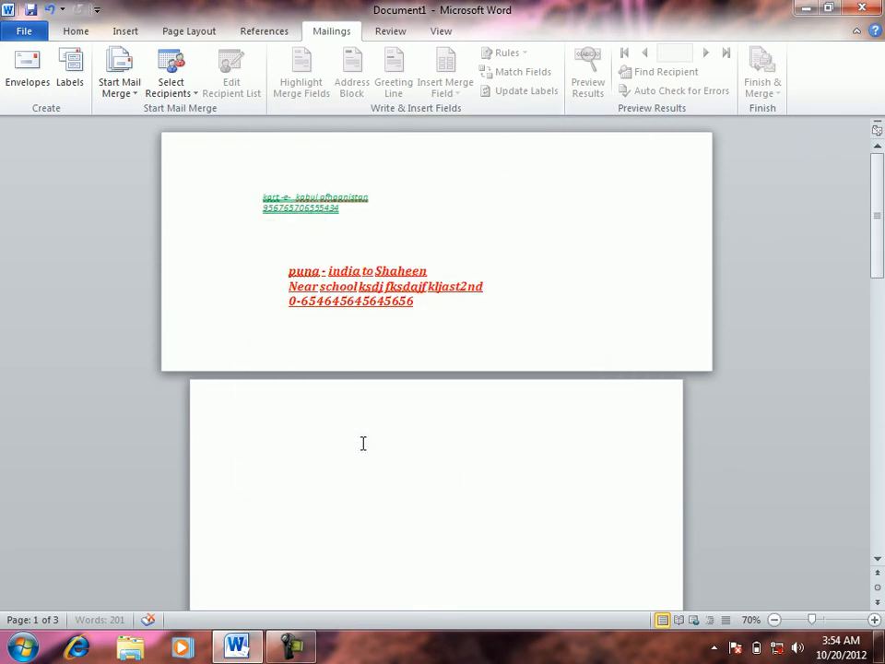
click(340, 200)
double_click(339, 199)
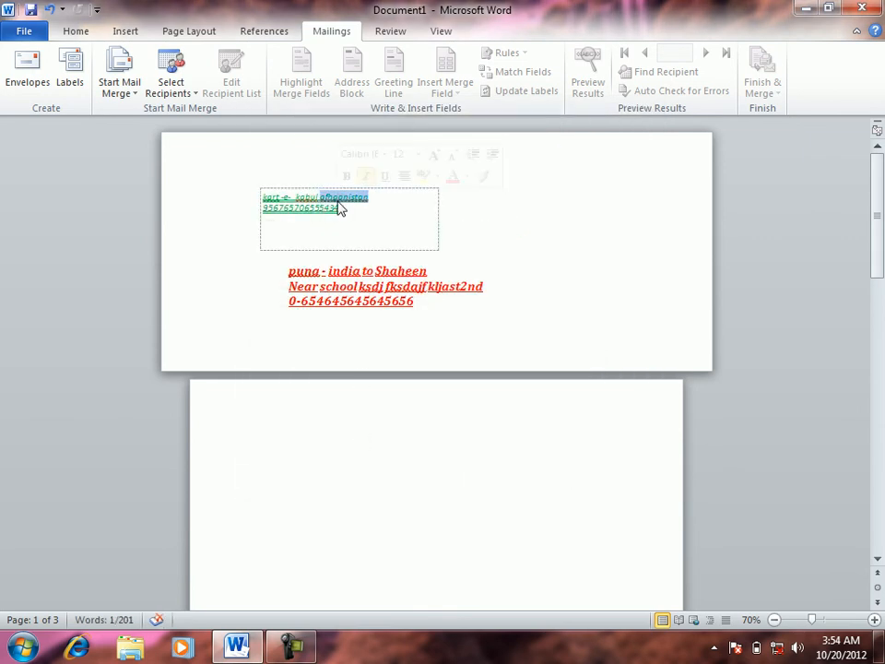
key(ctrl+a)
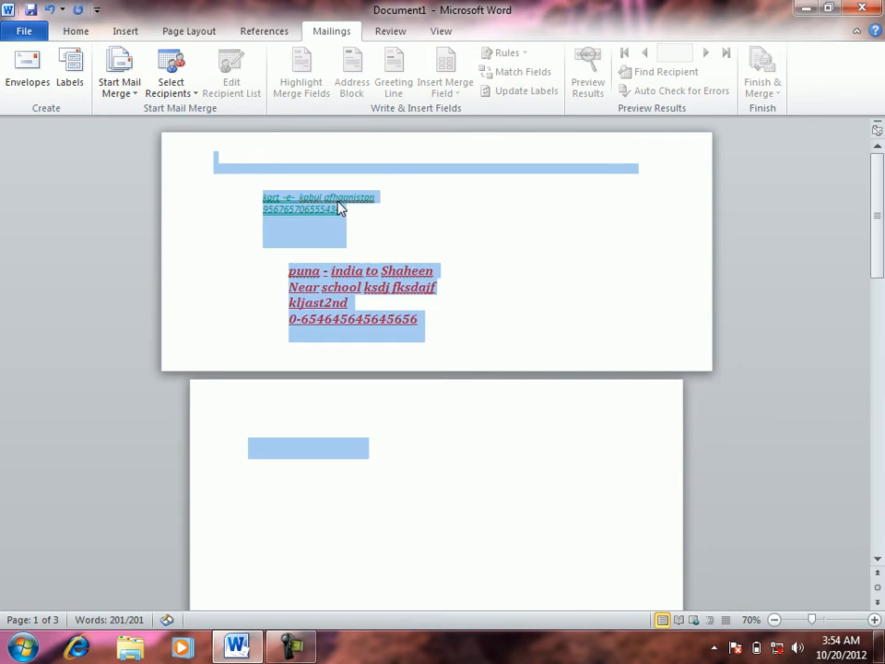
click(338, 202)
click(445, 207)
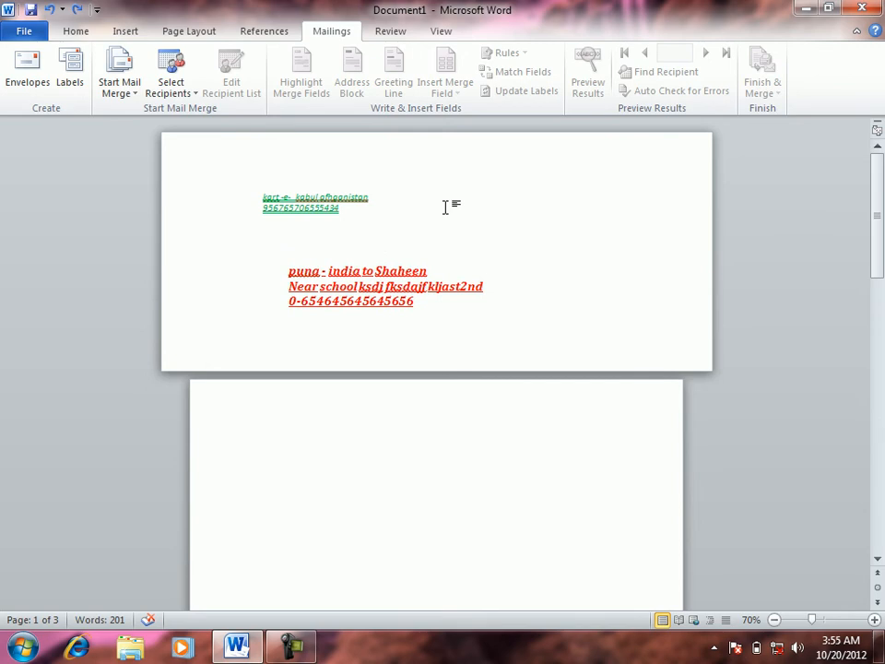
click(27, 70)
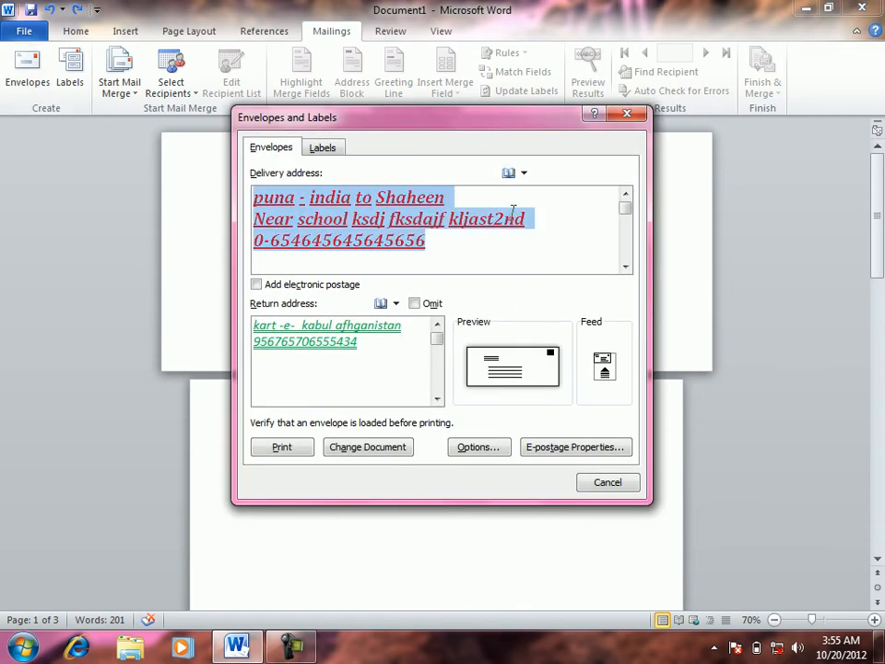
Bring up Envelope Options again and view its printing options
click(464, 448)
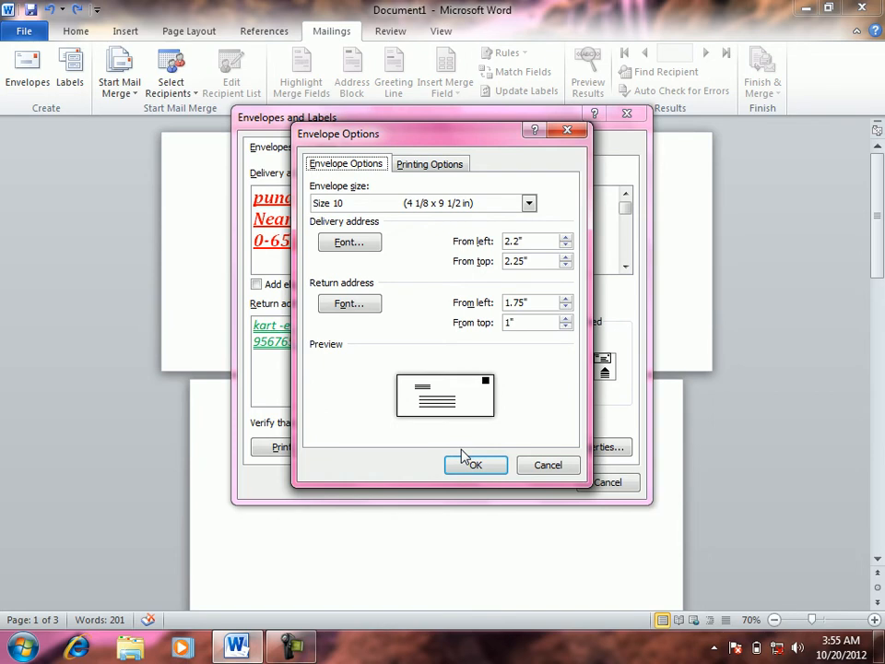
click(440, 171)
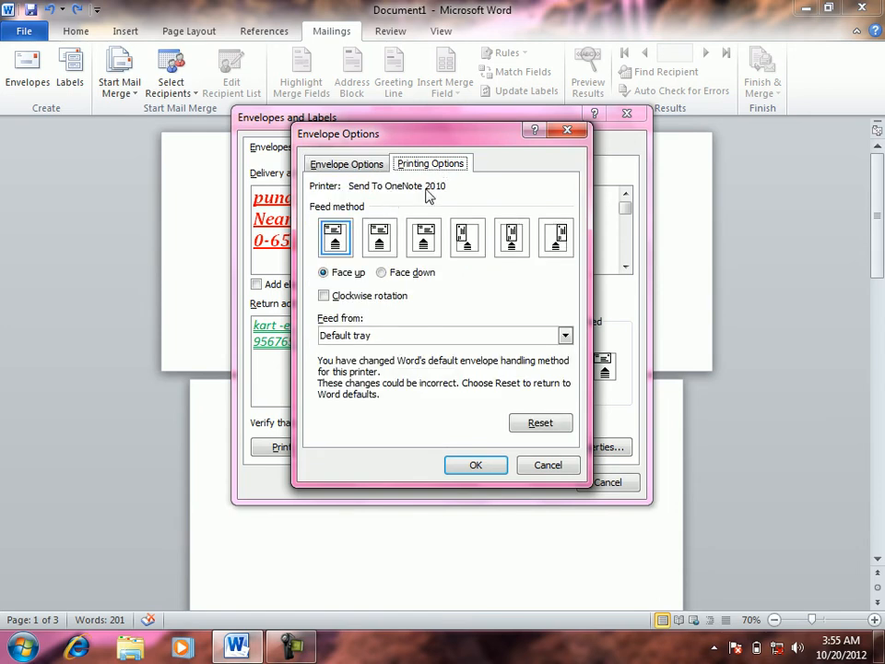
Try the different envelope feed methods, face up/face down, and the feed tray list
click(389, 233)
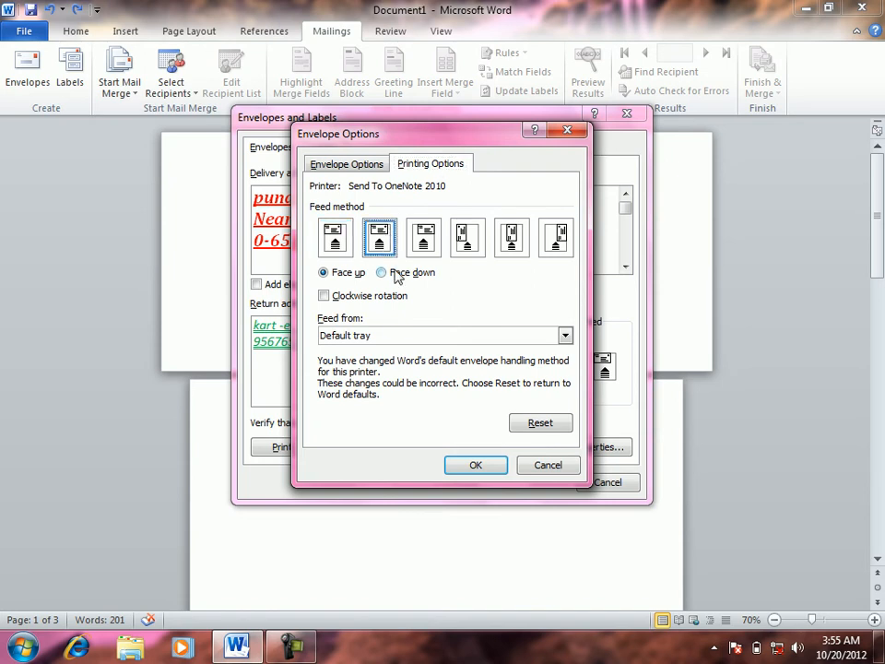
click(392, 275)
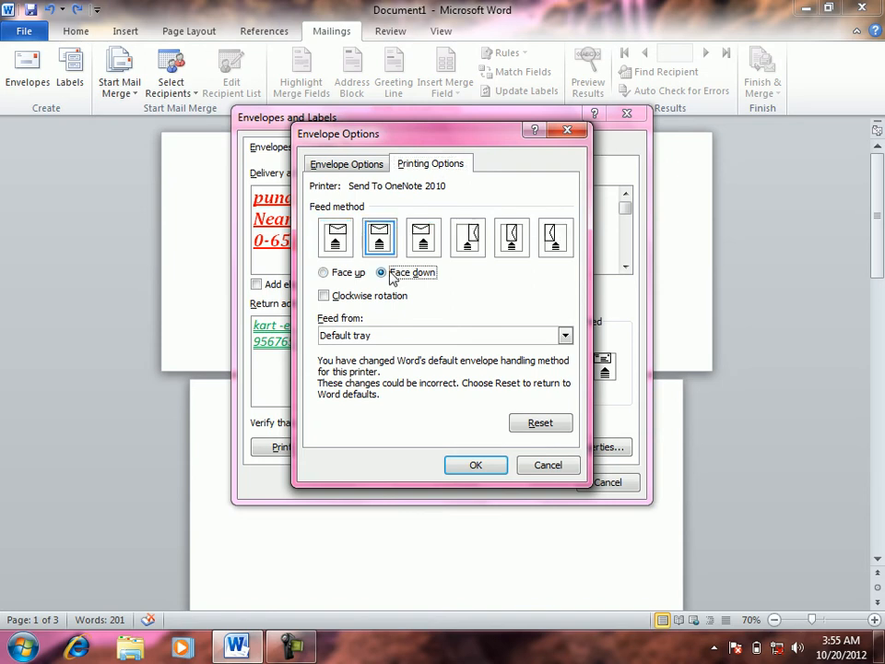
click(334, 276)
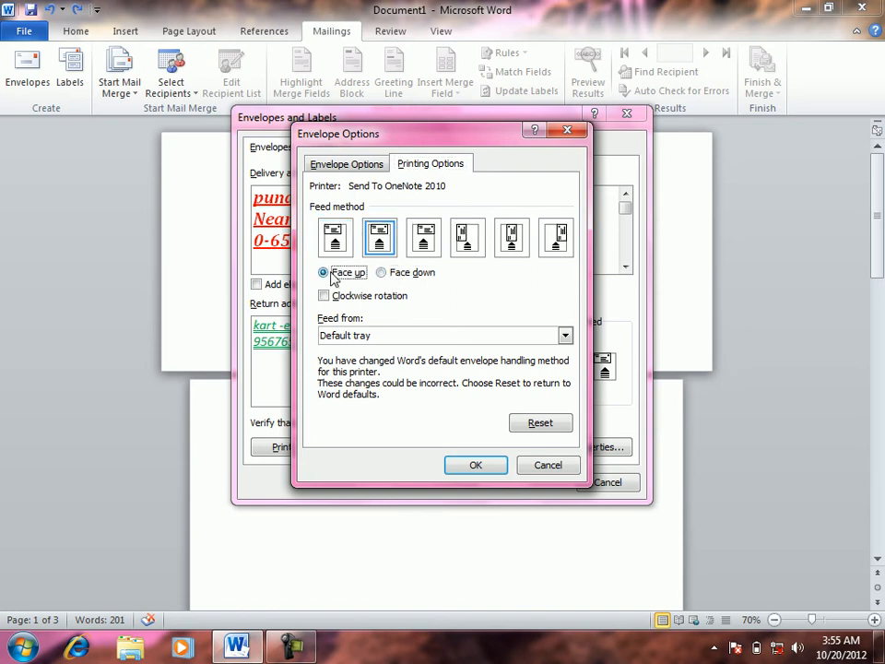
click(383, 276)
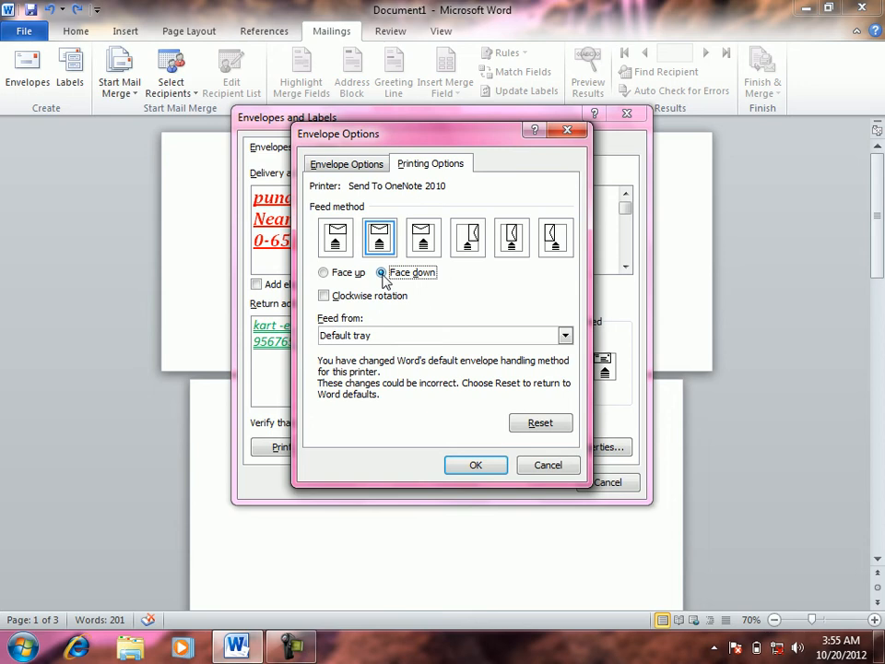
click(328, 273)
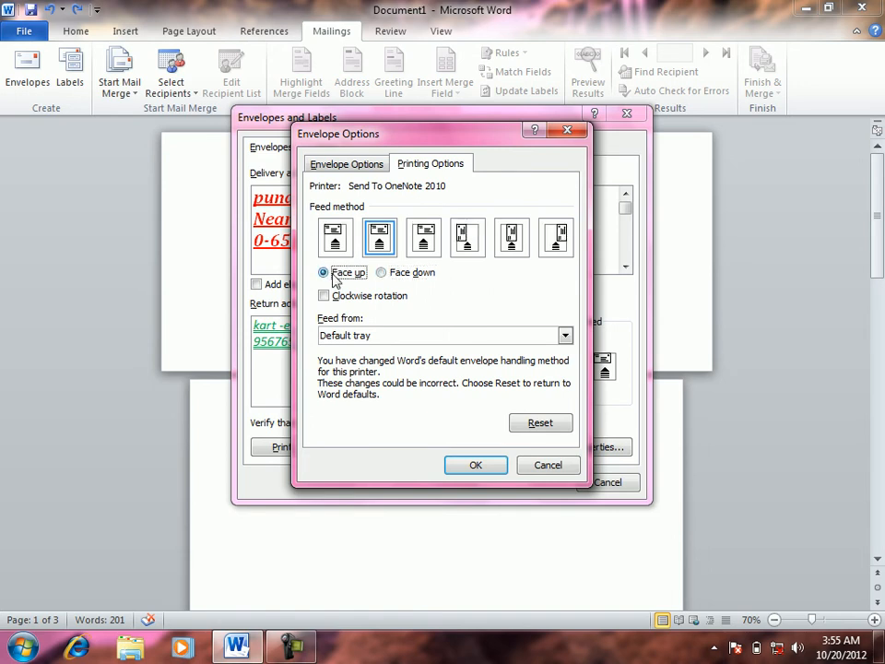
click(432, 251)
click(475, 242)
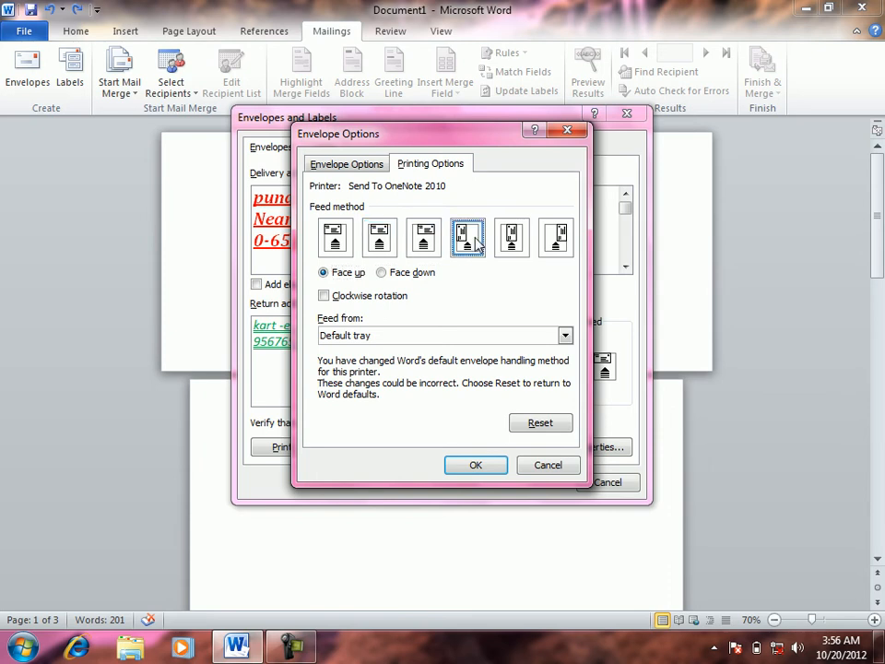
click(488, 336)
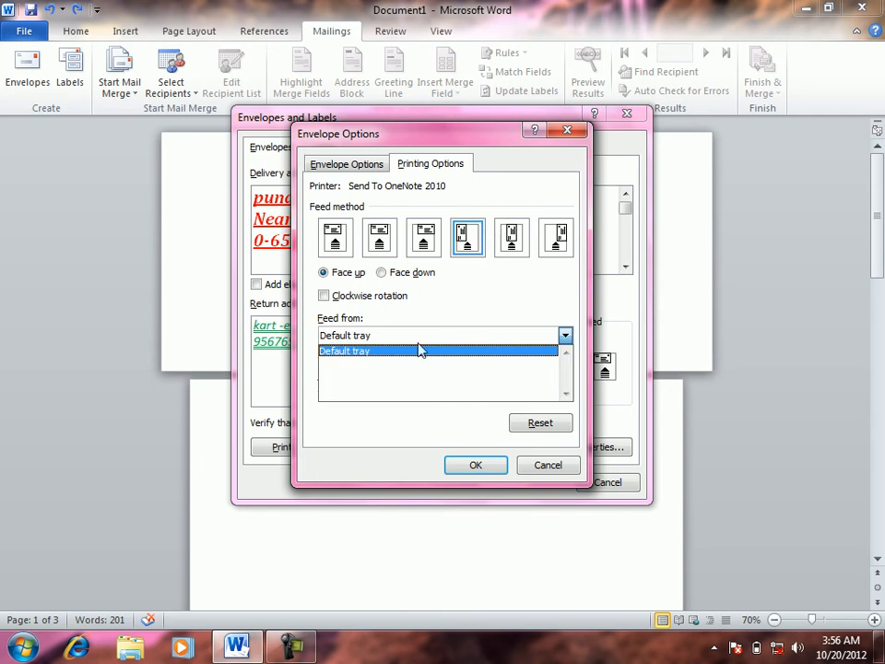
Toggle clockwise rotation, then reset to the recommended feed method and confirm with OK
click(343, 300)
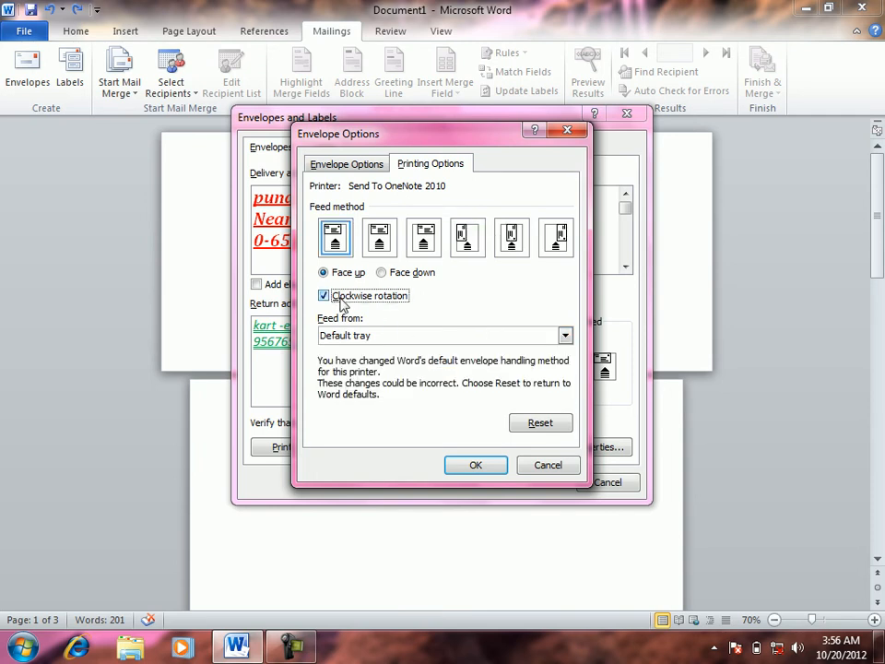
click(325, 296)
click(324, 296)
click(324, 296)
click(326, 298)
click(326, 299)
click(324, 297)
click(324, 297)
click(325, 297)
click(324, 297)
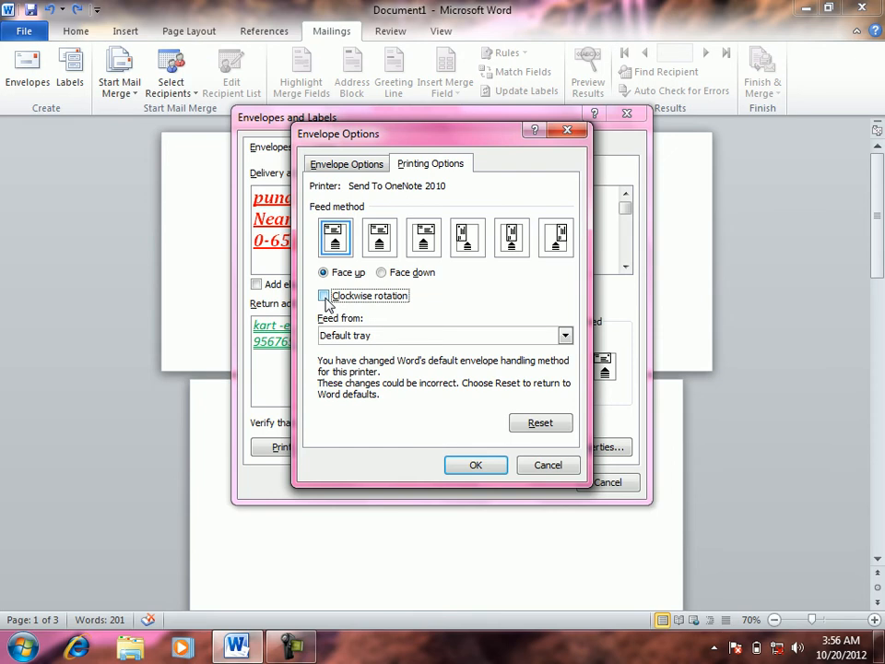
click(324, 298)
click(327, 300)
click(537, 424)
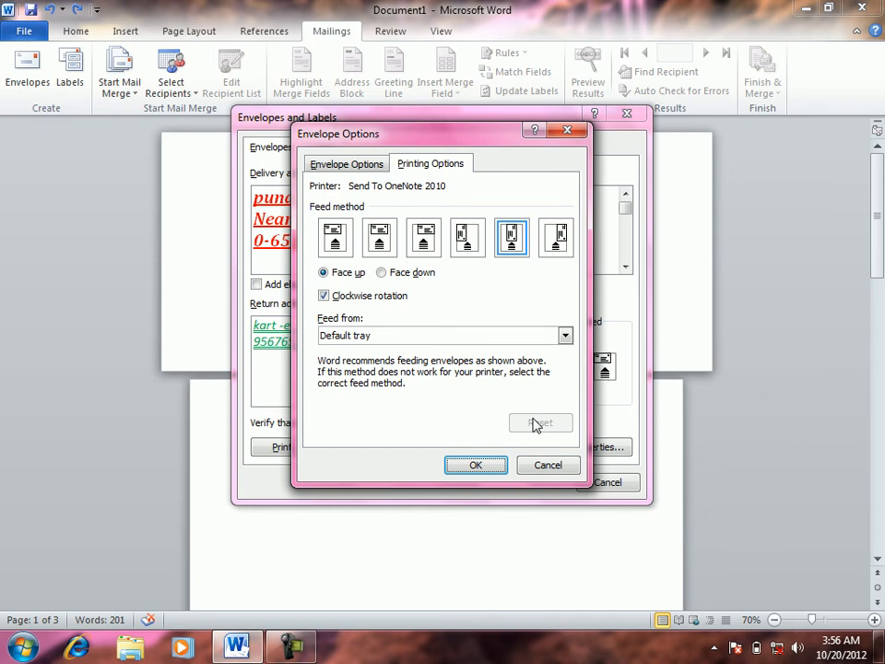
click(475, 466)
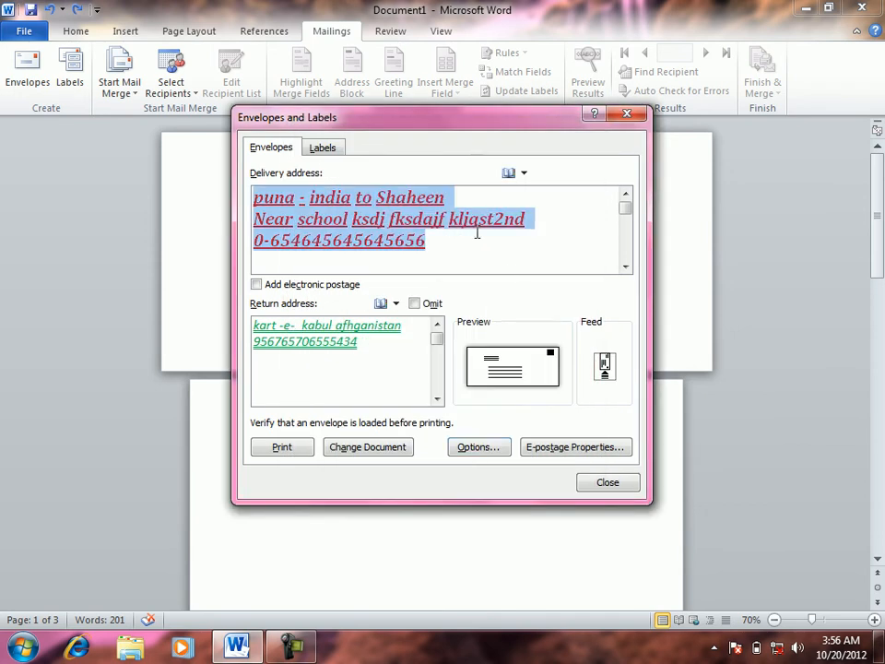
click(479, 448)
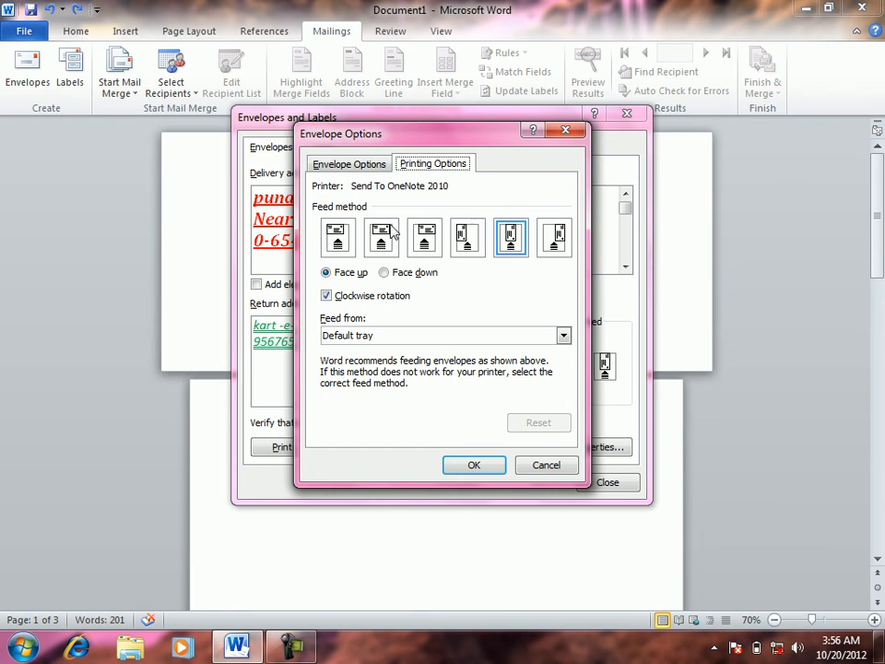
click(351, 164)
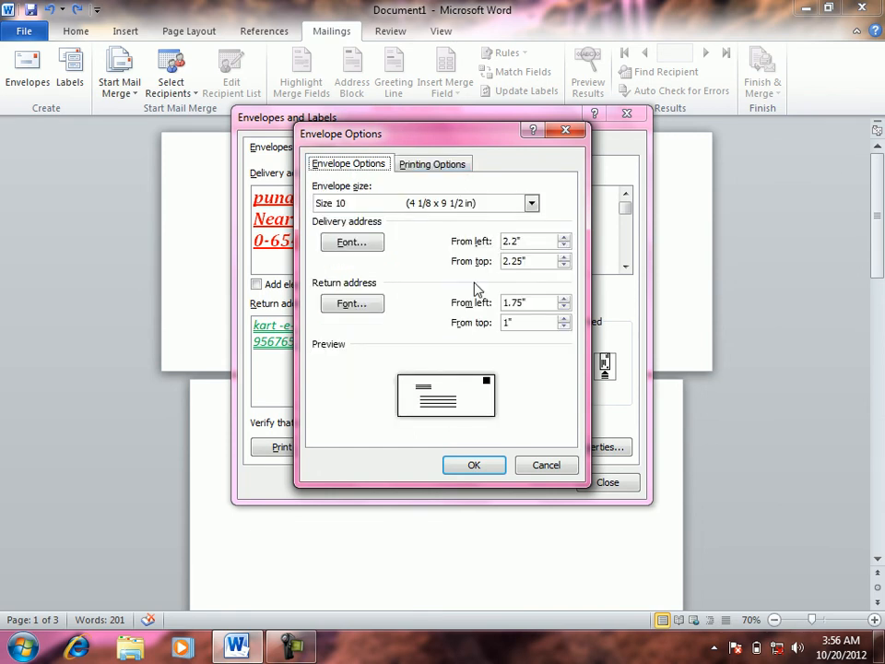
click(550, 468)
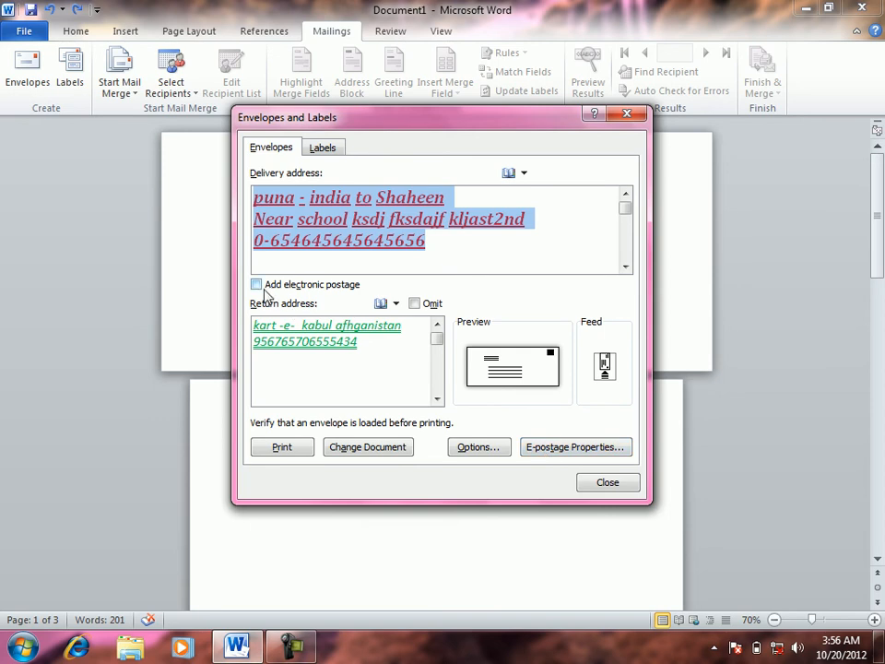
click(569, 455)
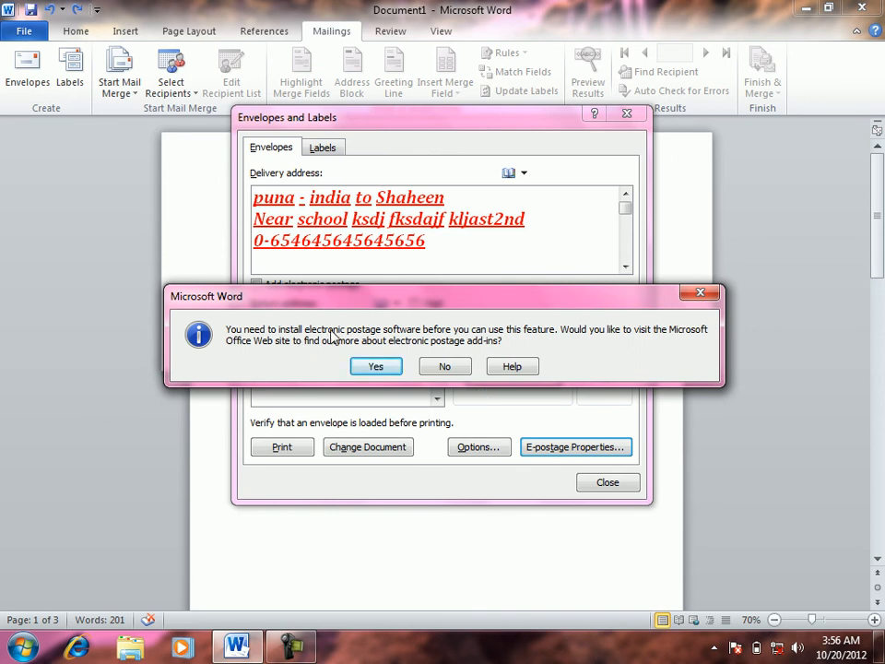
click(391, 367)
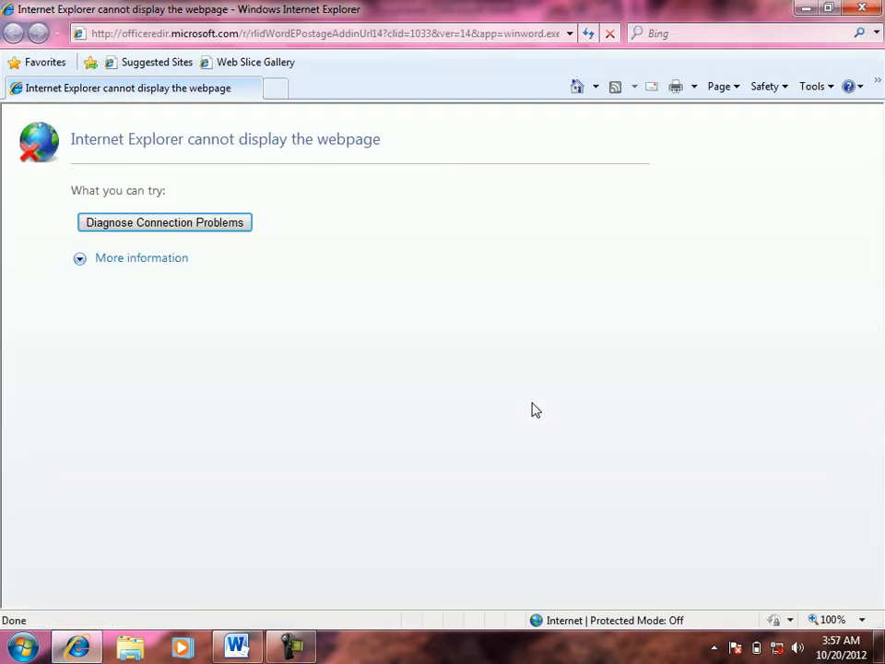
click(861, 8)
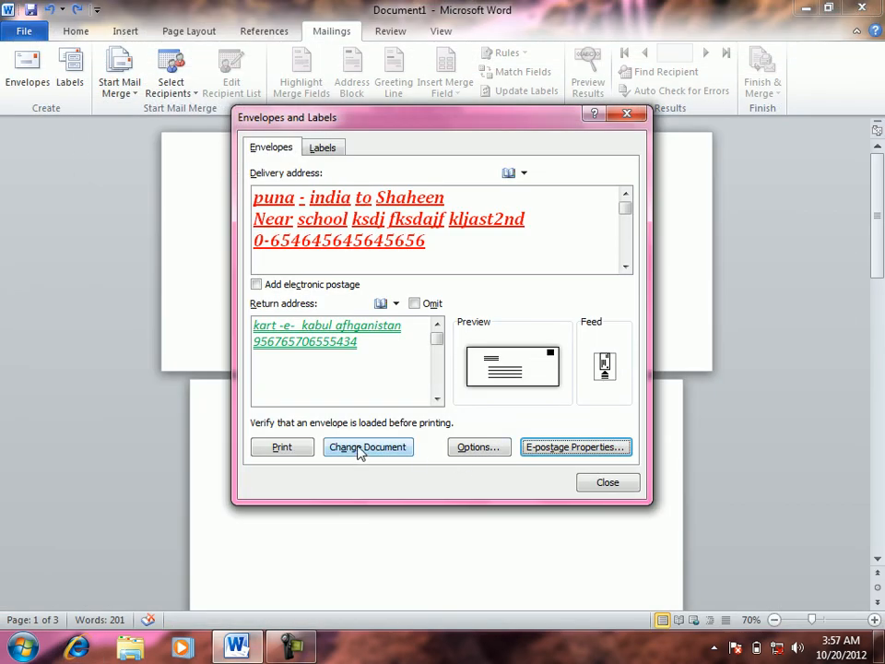
click(600, 484)
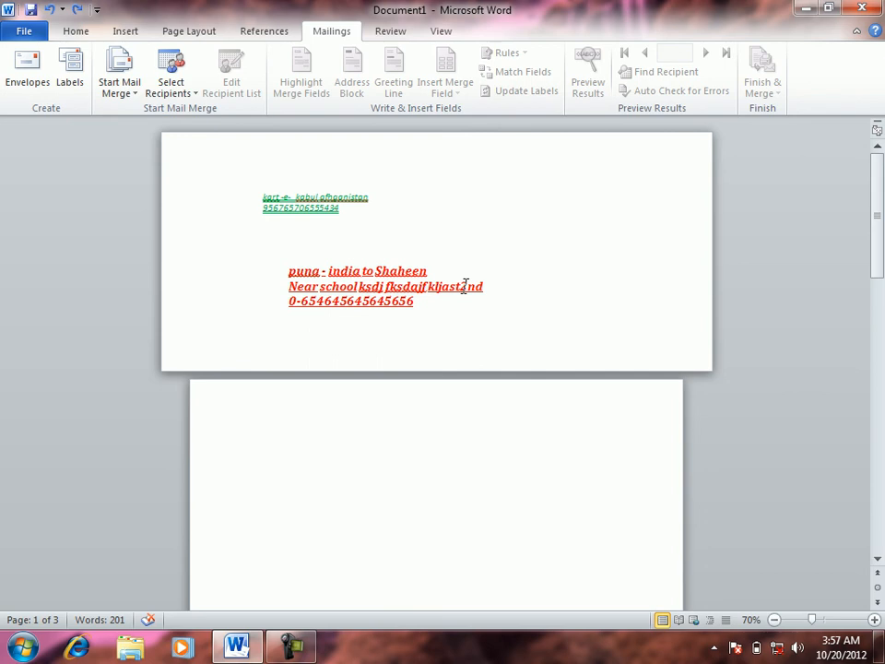
click(22, 74)
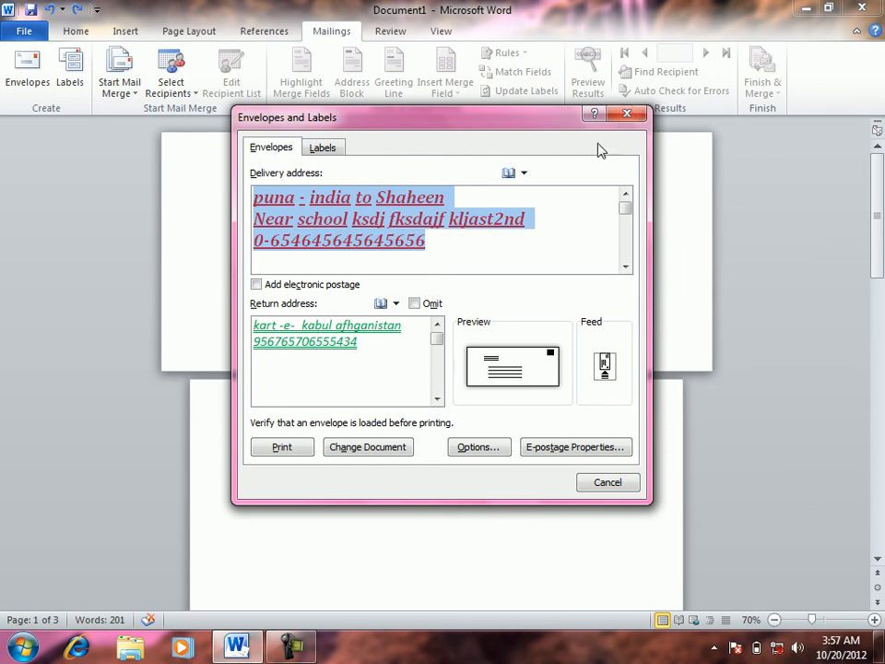
click(524, 174)
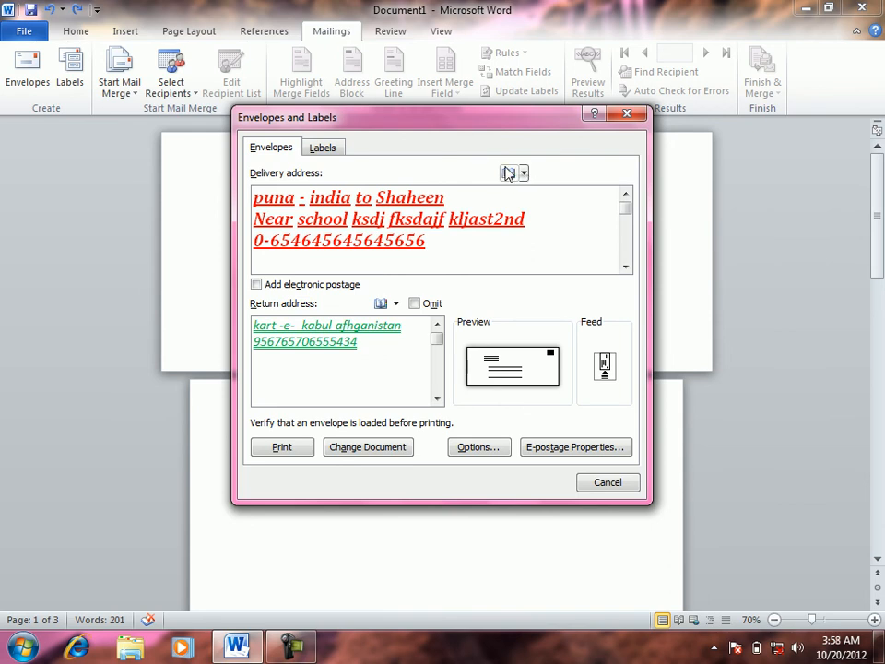
click(508, 173)
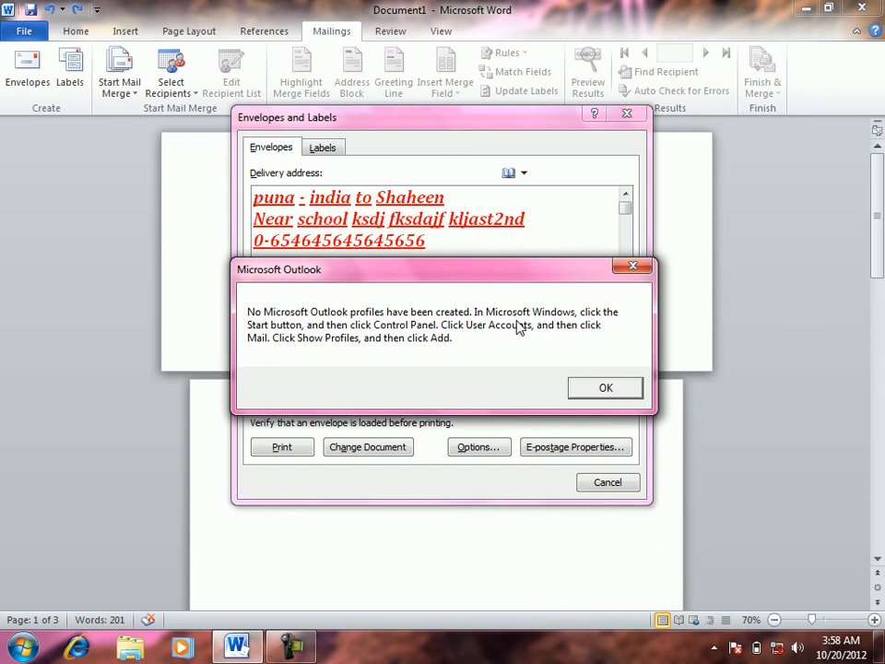
click(633, 391)
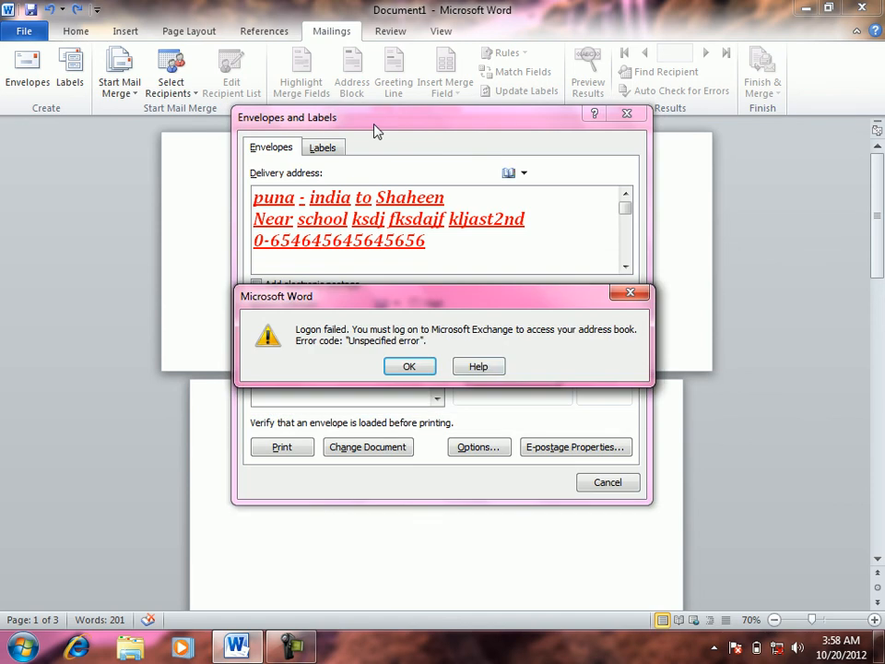
click(409, 367)
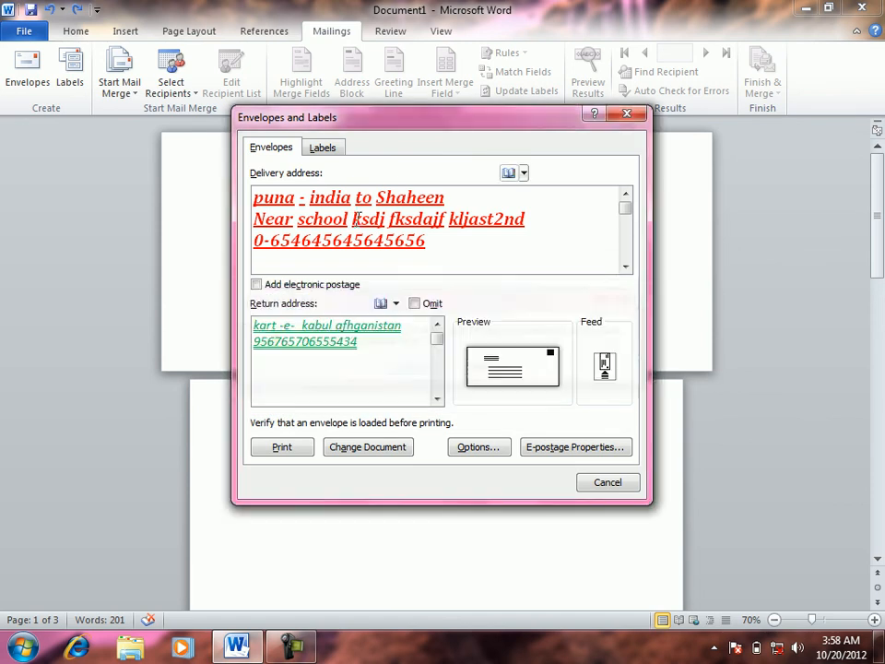
Check the Labels settings, close them without printing, and create a new blank document
click(328, 151)
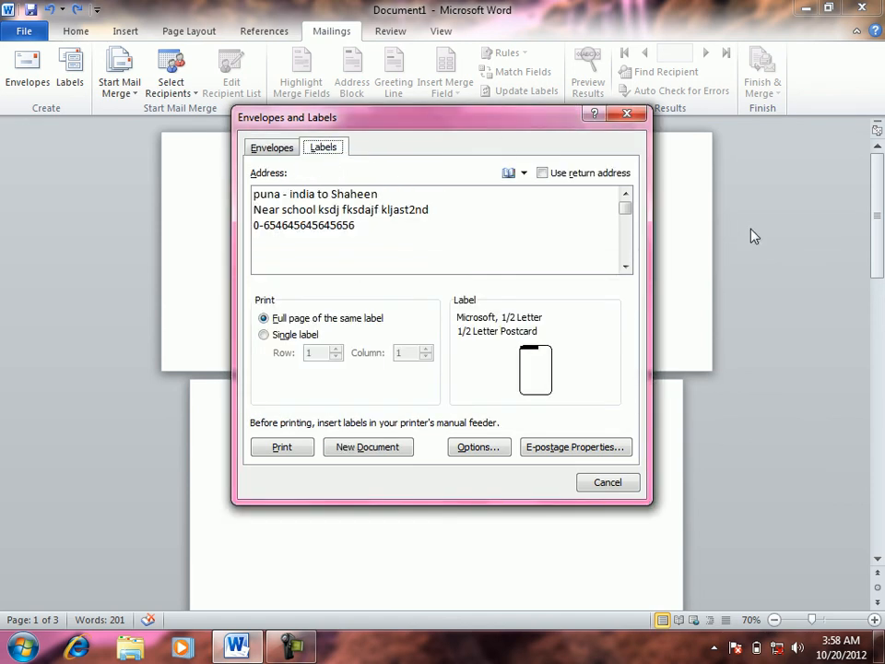
click(633, 115)
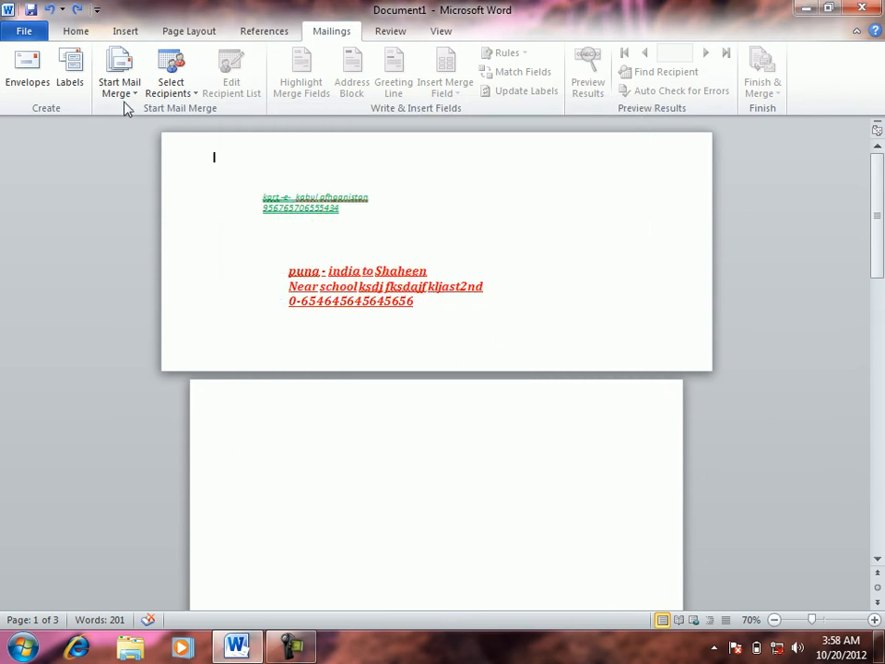
click(74, 74)
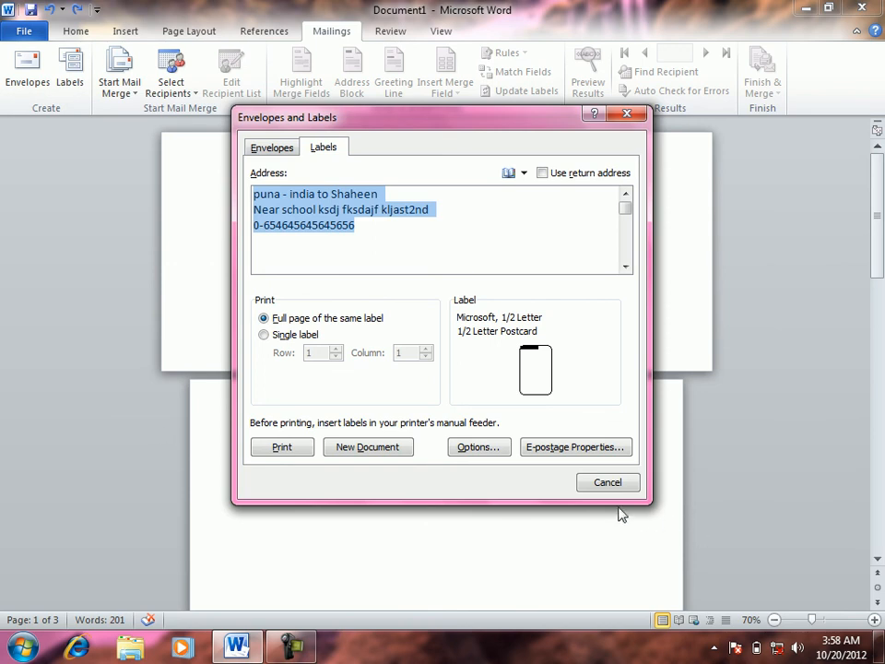
click(602, 486)
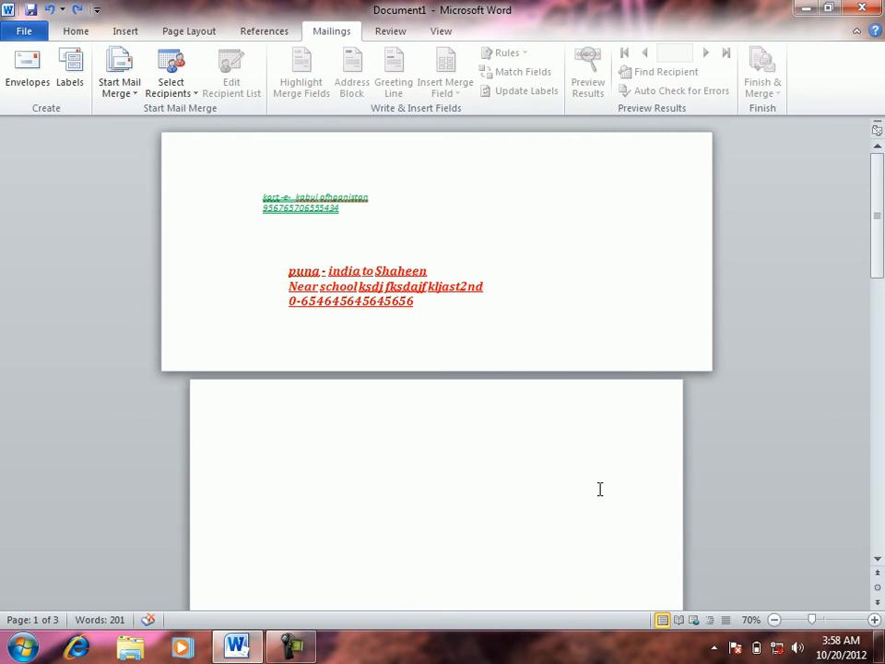
key(ctrl+n)
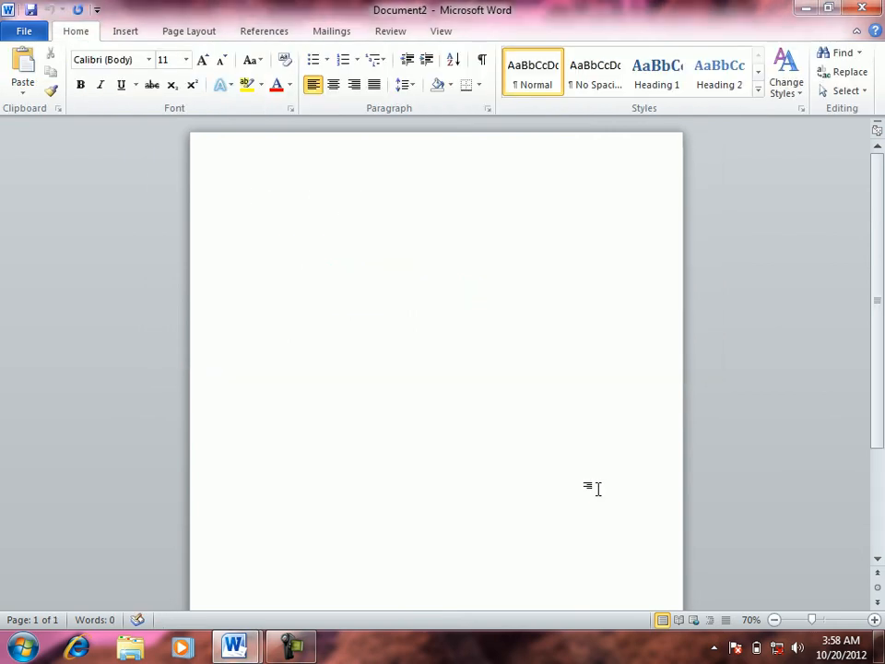
Raise Document2's font size to 12 and open Labels from the Mailings tab
key(ctrl+shift+period)
click(336, 34)
click(71, 64)
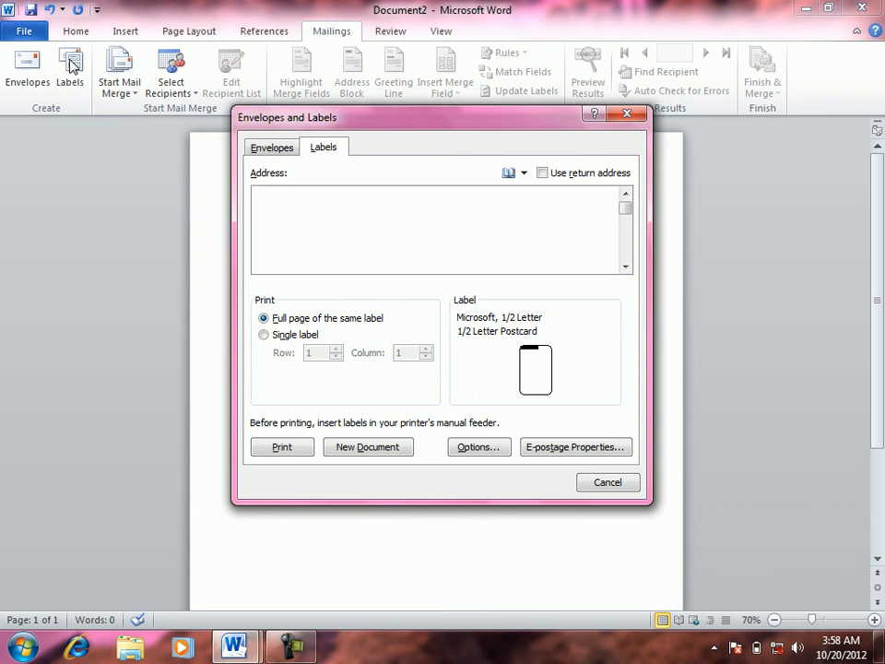
Type the label template lines 'name:____', 'Fname:____' and 'sub:____', correcting typos
text(naem)
key(BackSpace)
key(BackSpace)
text(me:__________)
key(Return)
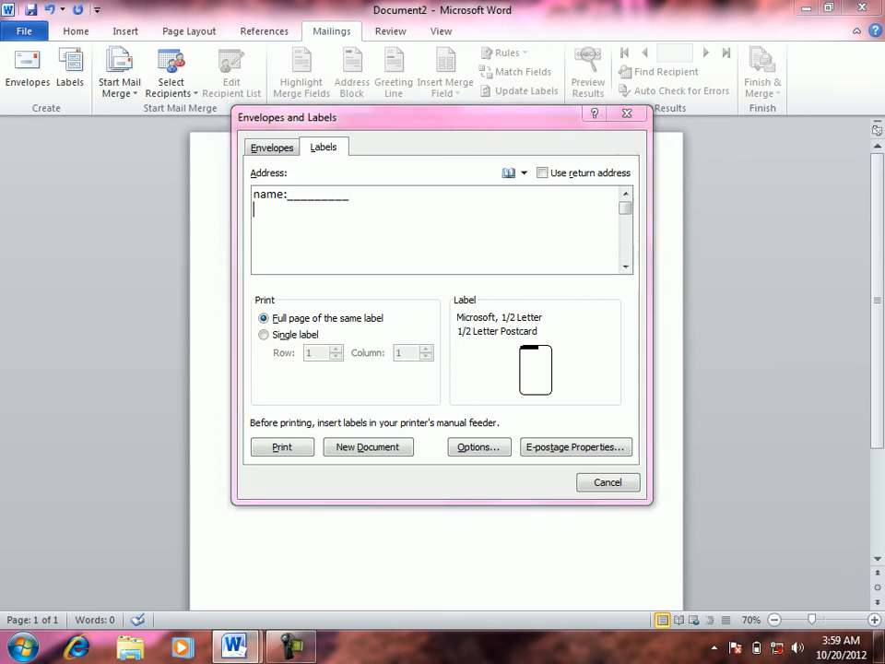
text(Fname)
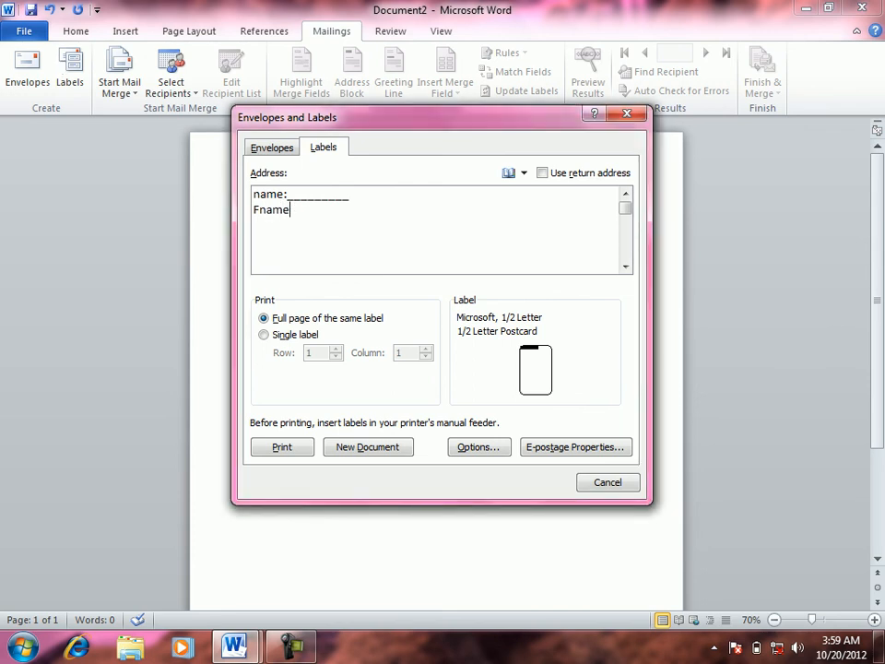
text(:_________)
key(BackSpace)
key(Return)
text(sub:__________)
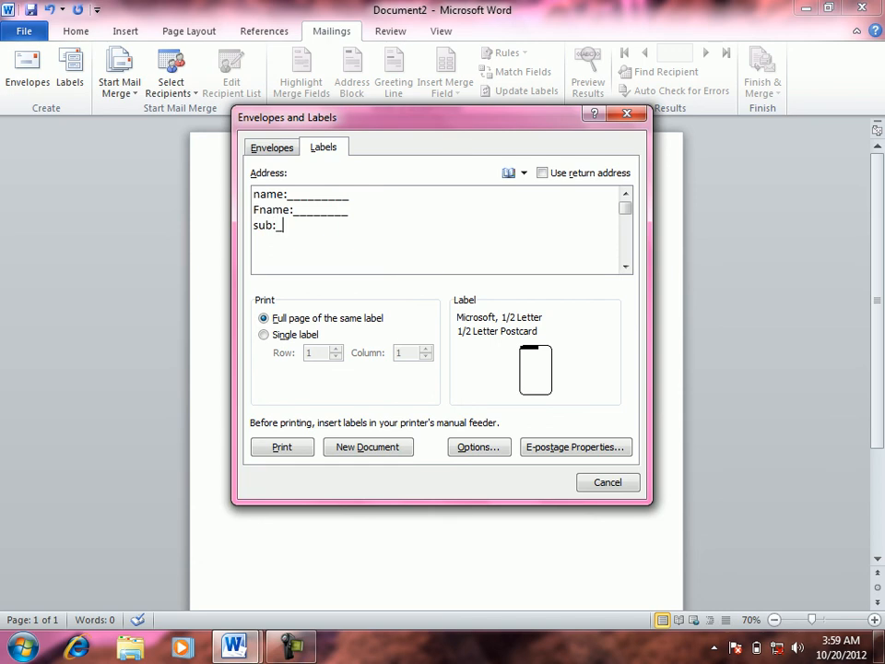